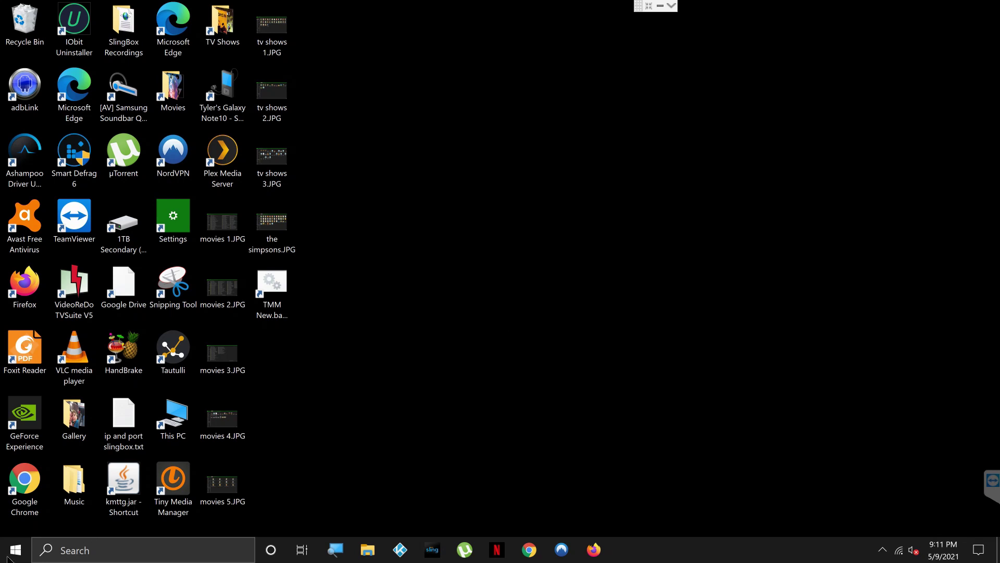
Step: Open the TMM folder on the 1TB Secondary (D:) drive and scroll through its files
click(368, 551)
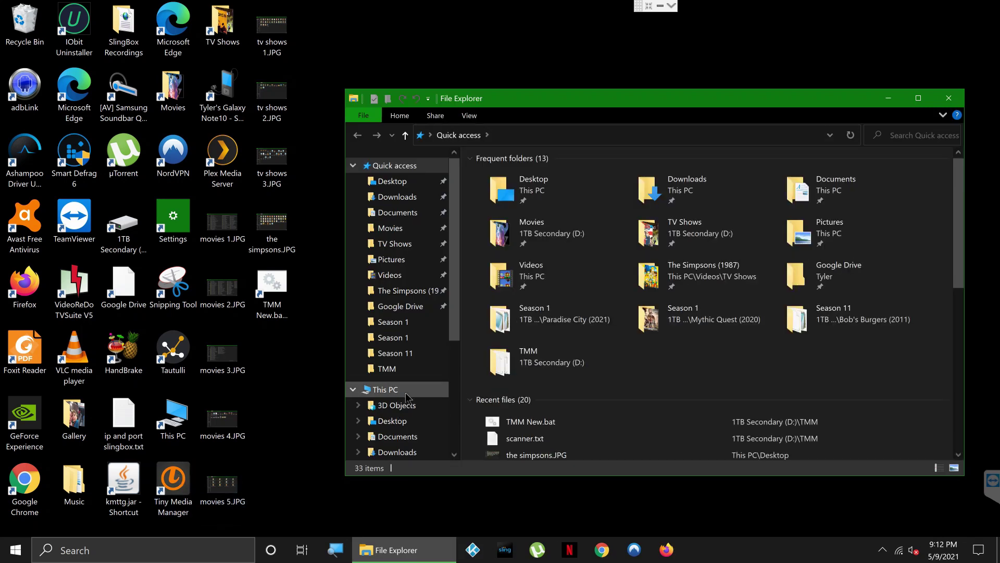
click(405, 393)
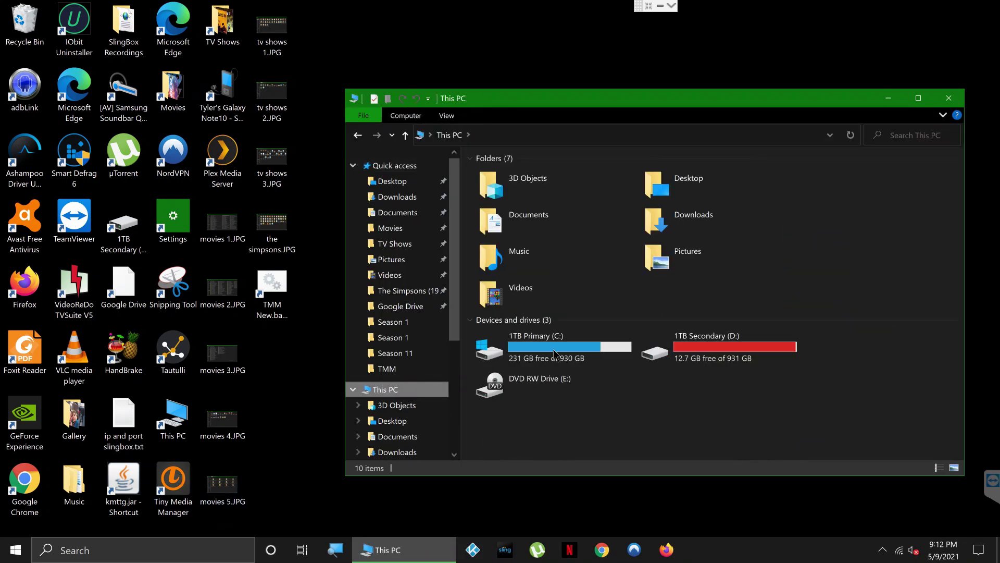
click(682, 346)
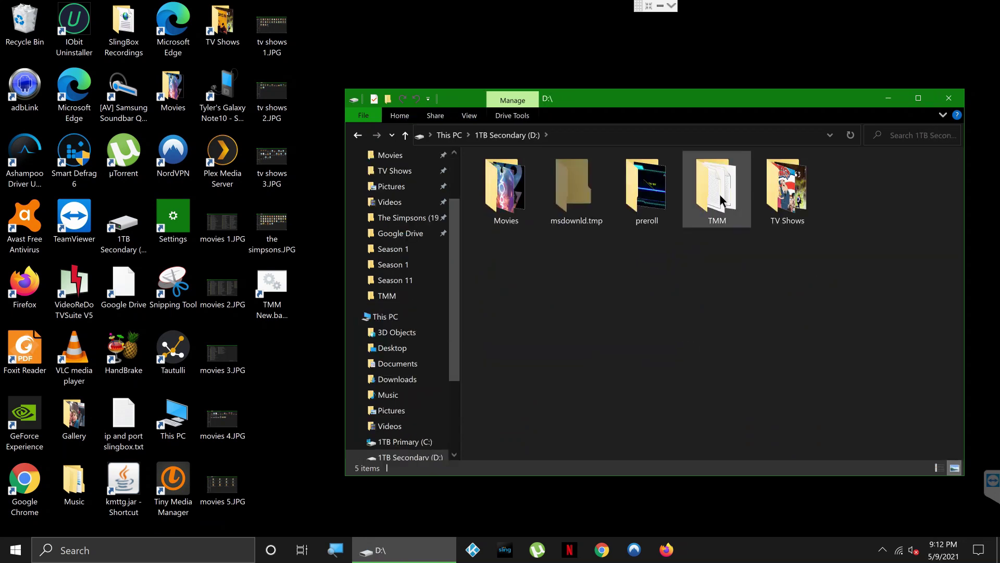
double_click(720, 199)
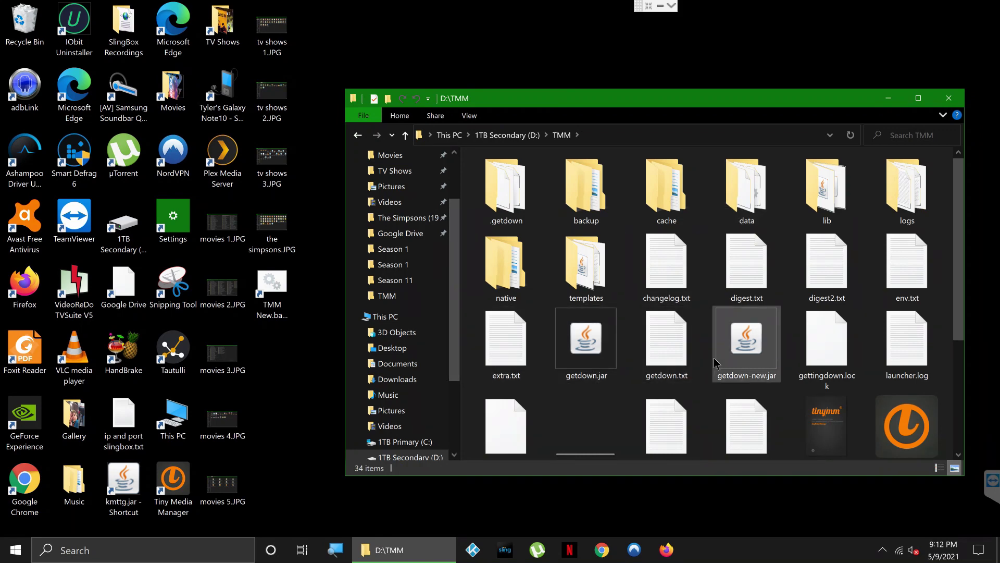
scroll(714, 362, down, 3)
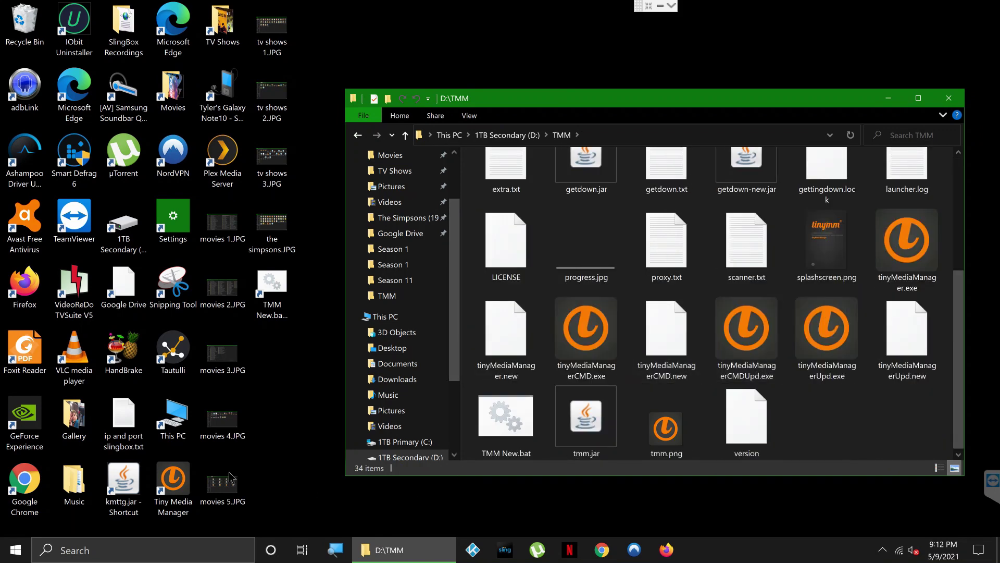
Step: Try the Tiny Media Manager desktop shortcut, then select and deselect tinyMediaManagerCMD.exe
double_click(169, 489)
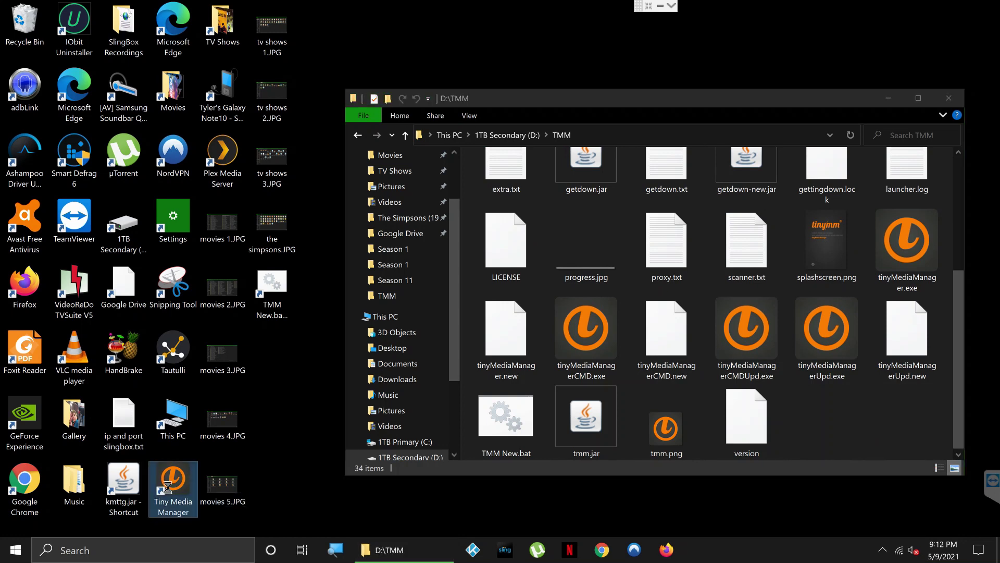
right_click(167, 488)
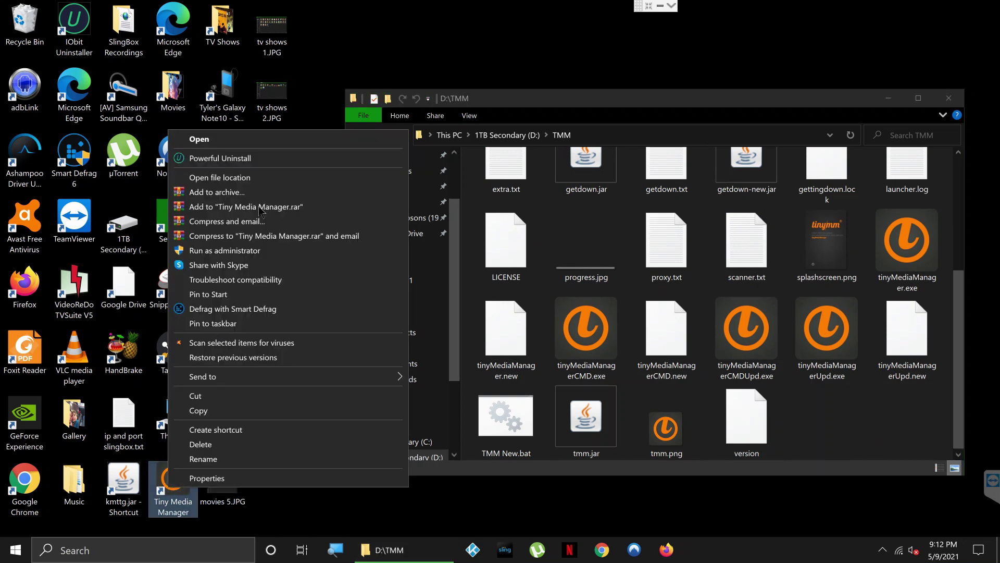
click(662, 98)
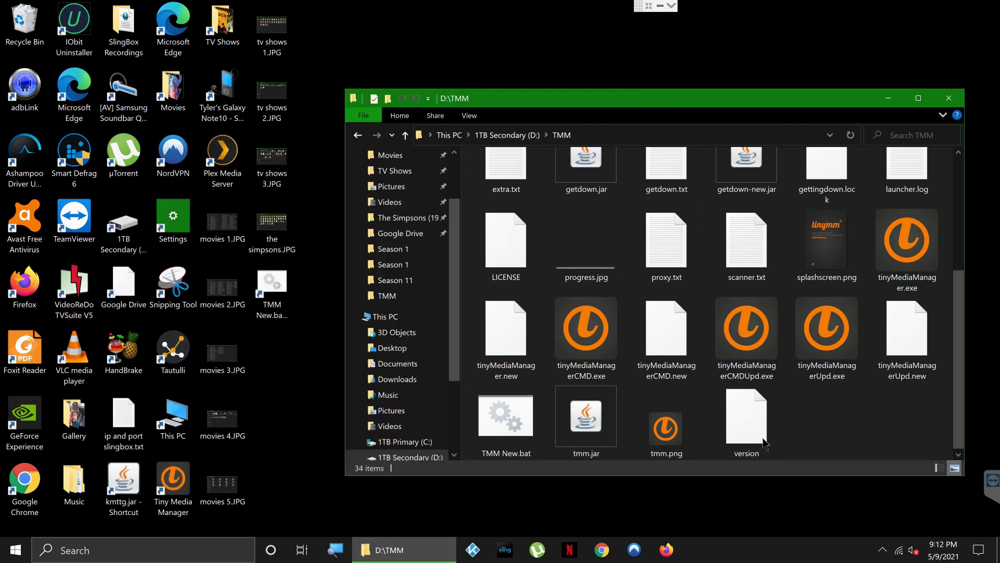
click(568, 345)
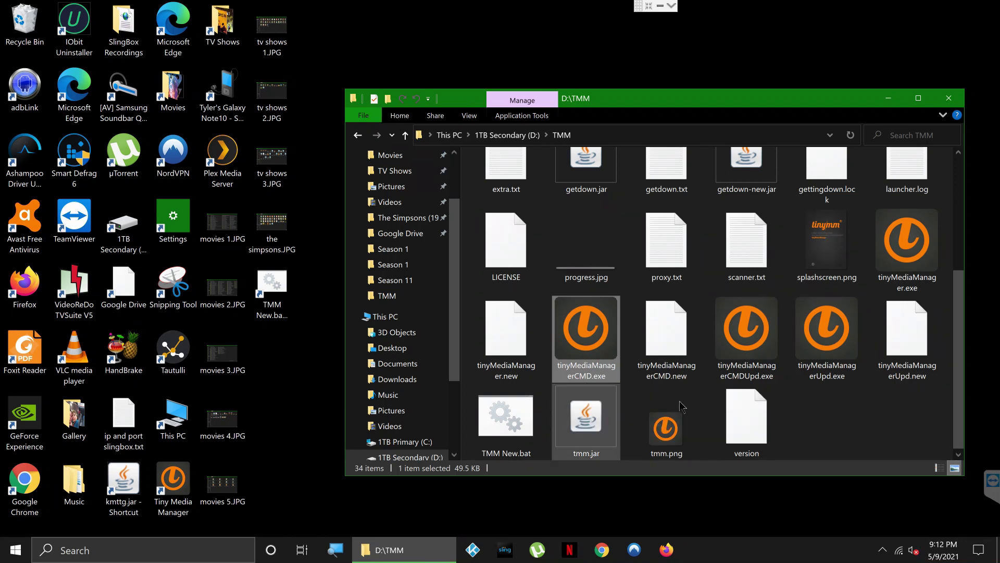
click(816, 428)
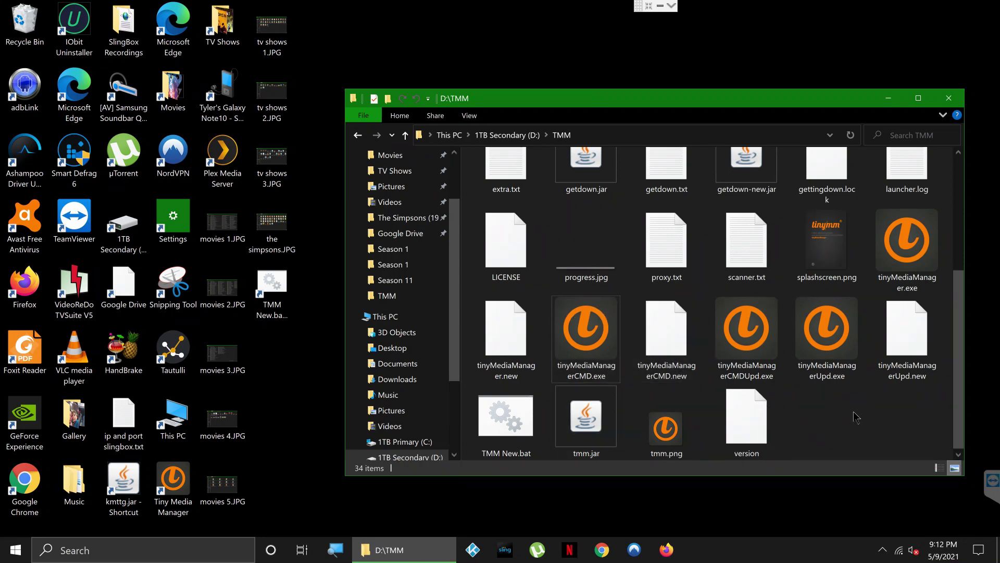
Step: Create a new text document in D:\TMM named 'New File Scan'
right_click(803, 430)
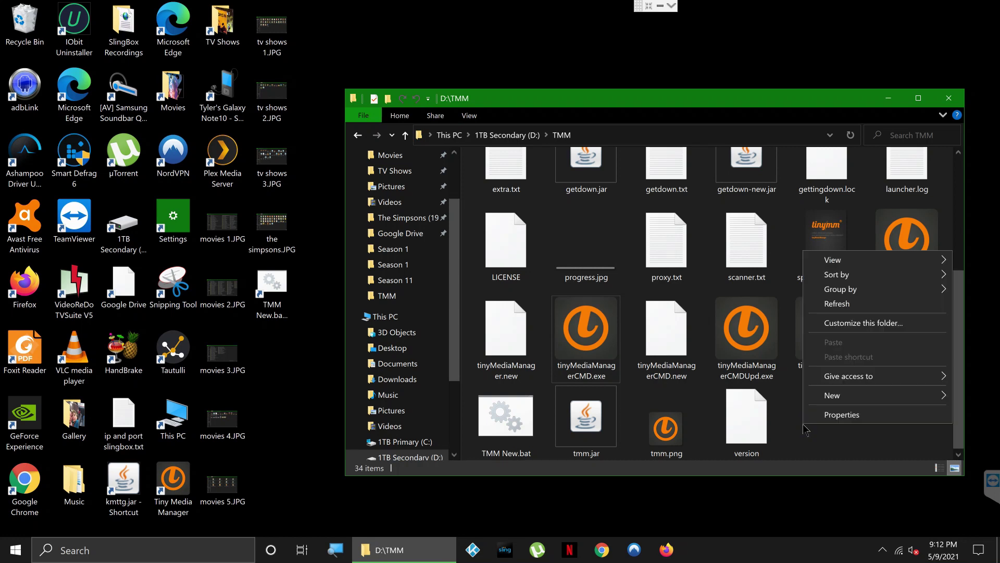
mouse_move(854, 395)
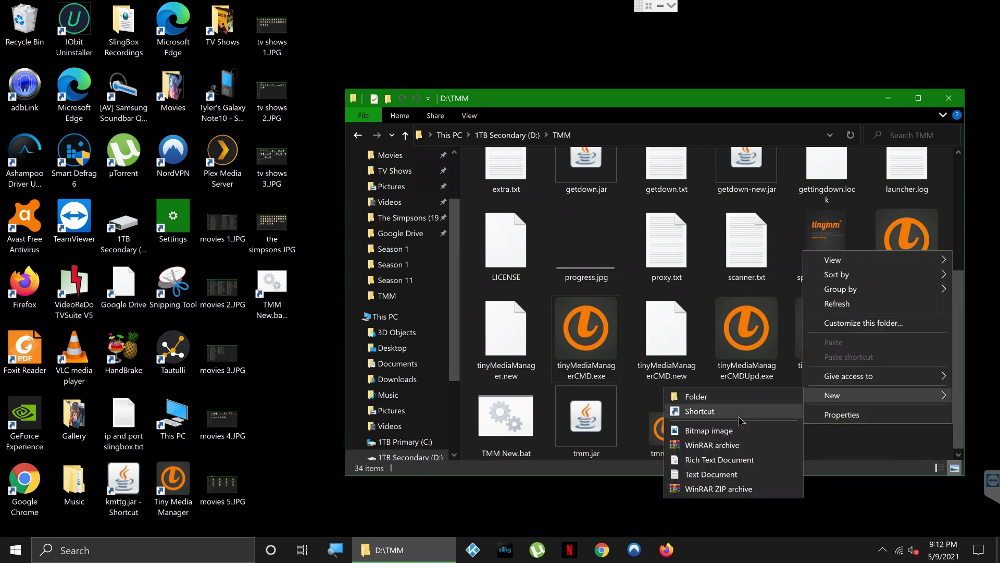
click(691, 474)
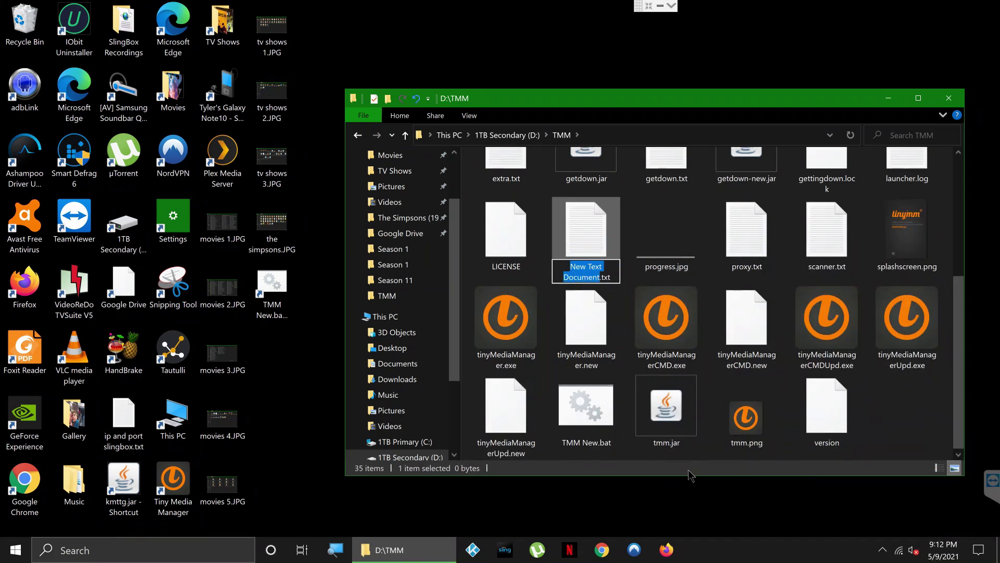
text(New File)
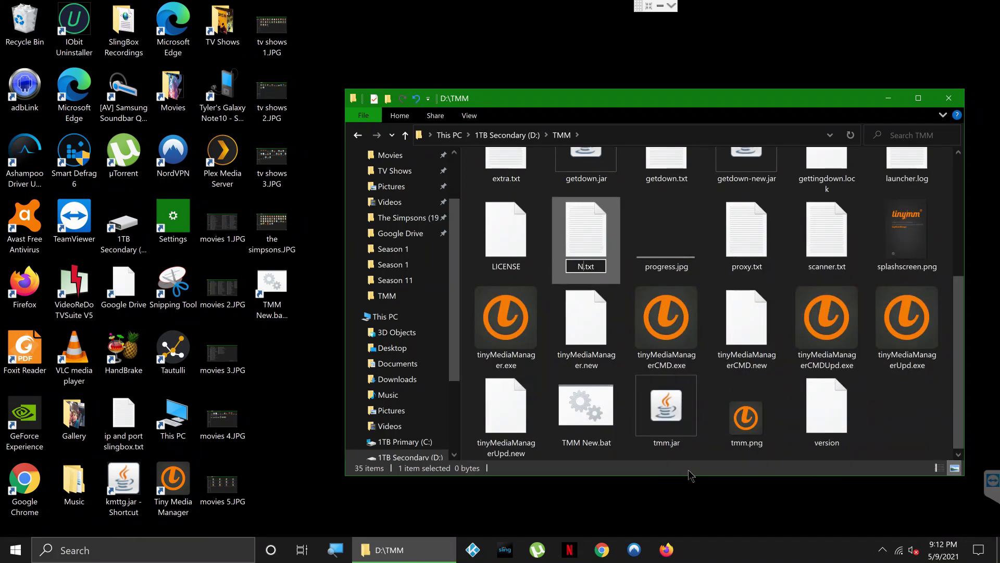
text( Scan)
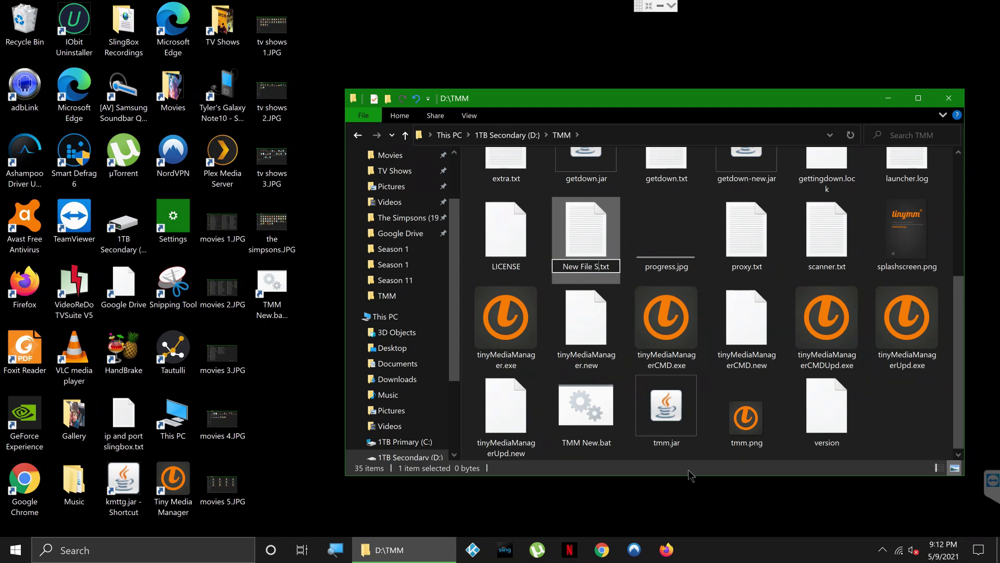
key(Return)
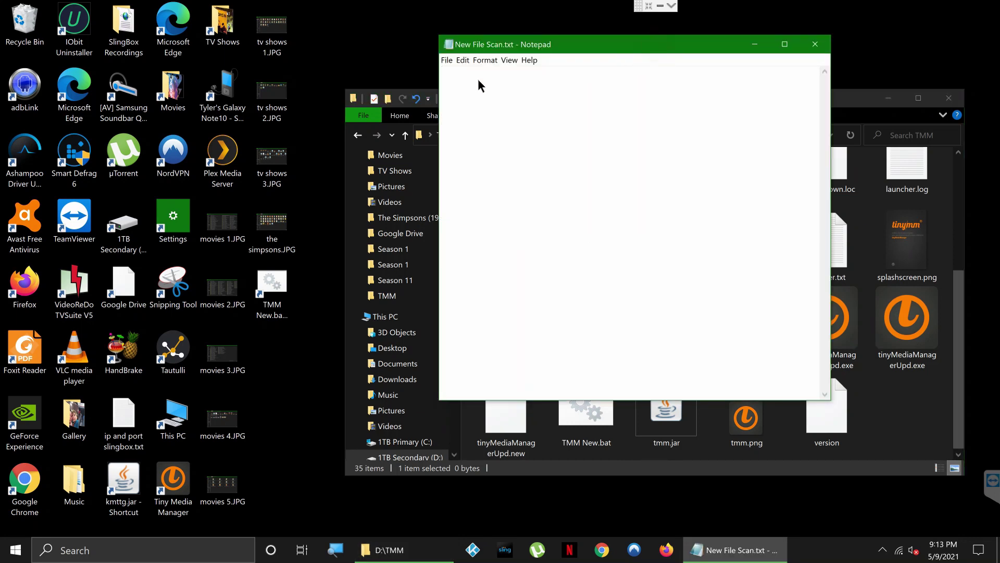
Step: Copy the tinyMediaManagerCMD.exe -update -scrapeNew -rename start line from TMM New.bat into New File Scan.txt
drag(654, 45, 222, 67)
double_click(586, 408)
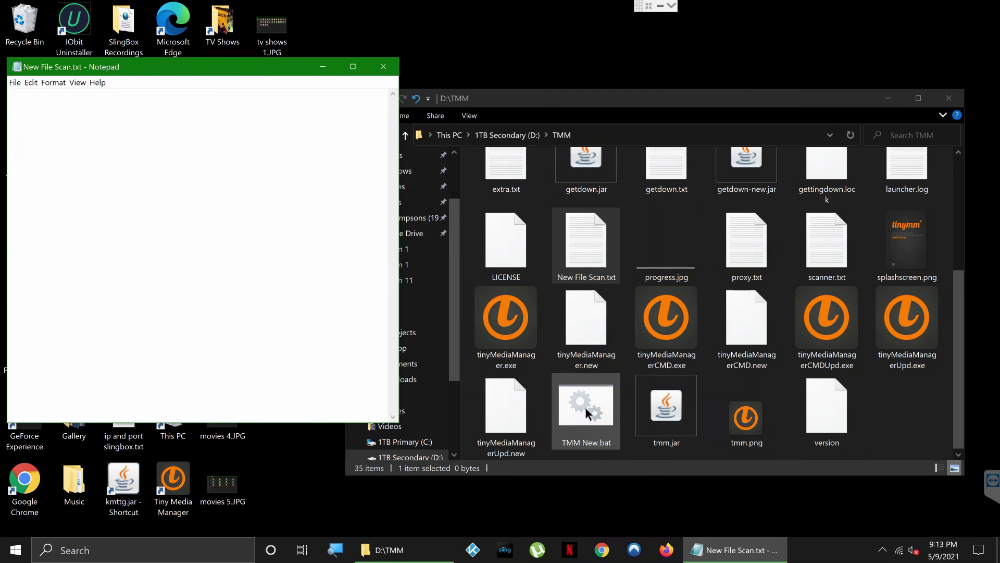
right_click(585, 408)
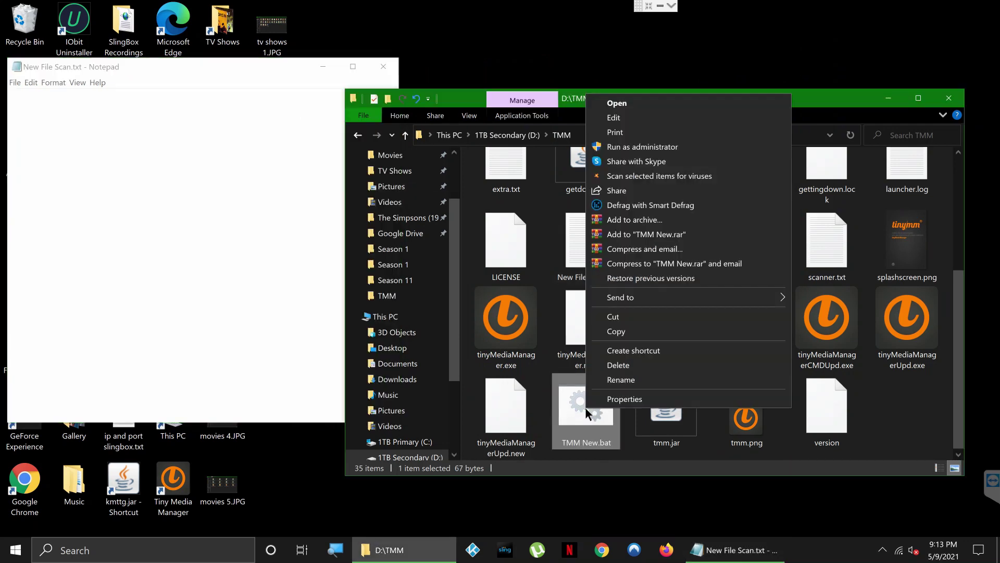
click(653, 123)
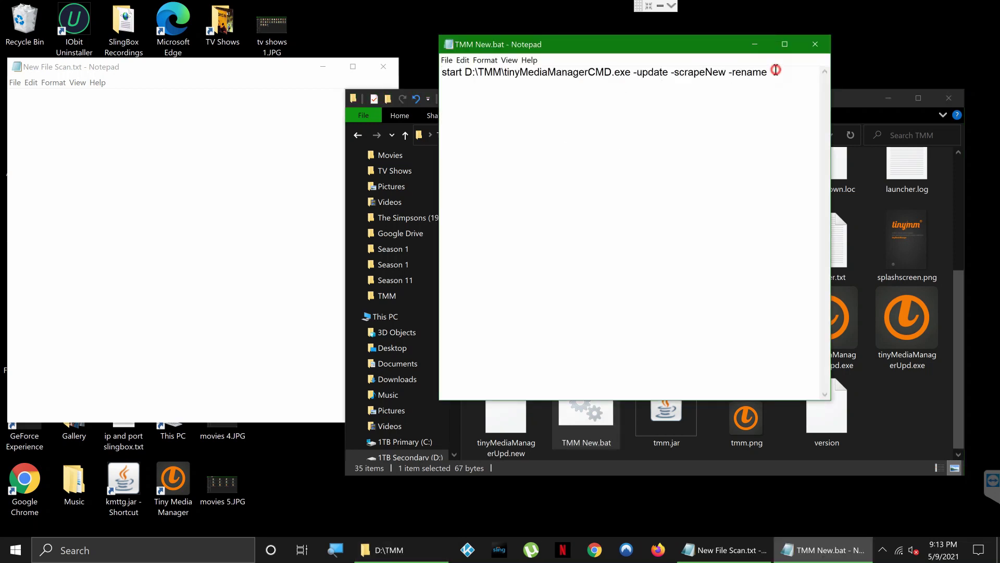
key(ctrl+a)
key(ctrl+c)
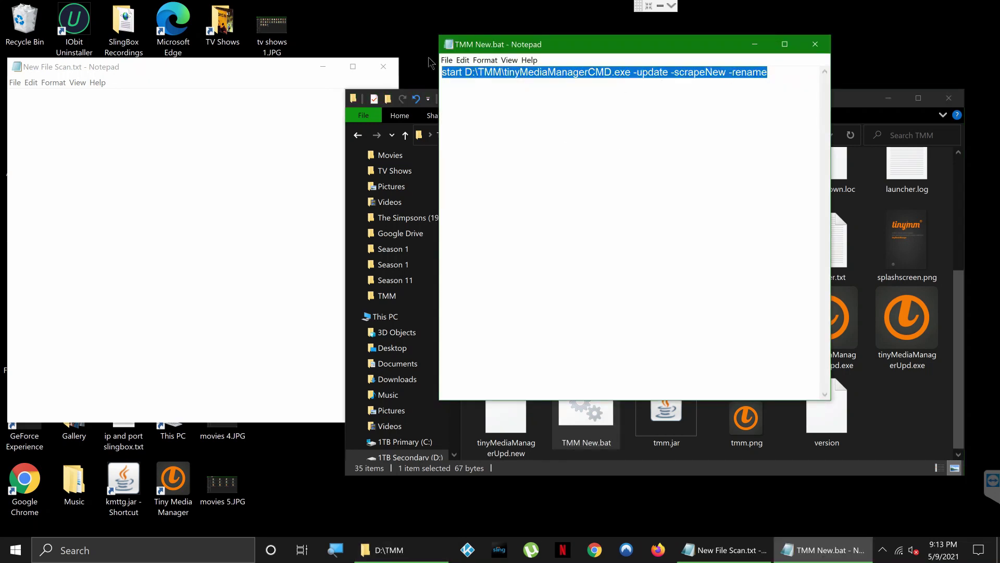
click(189, 106)
key(ctrl+v)
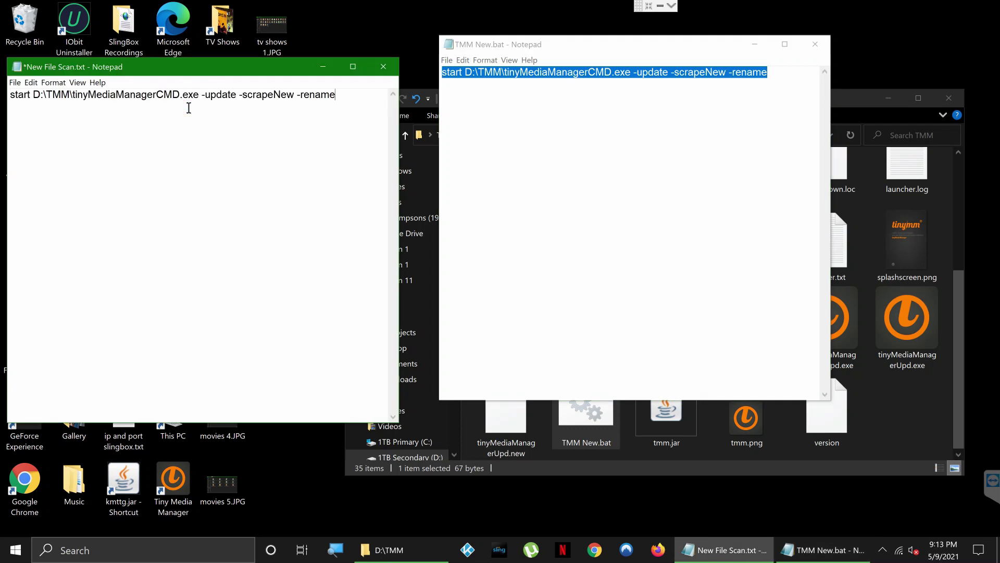
drag(203, 67, 294, 73)
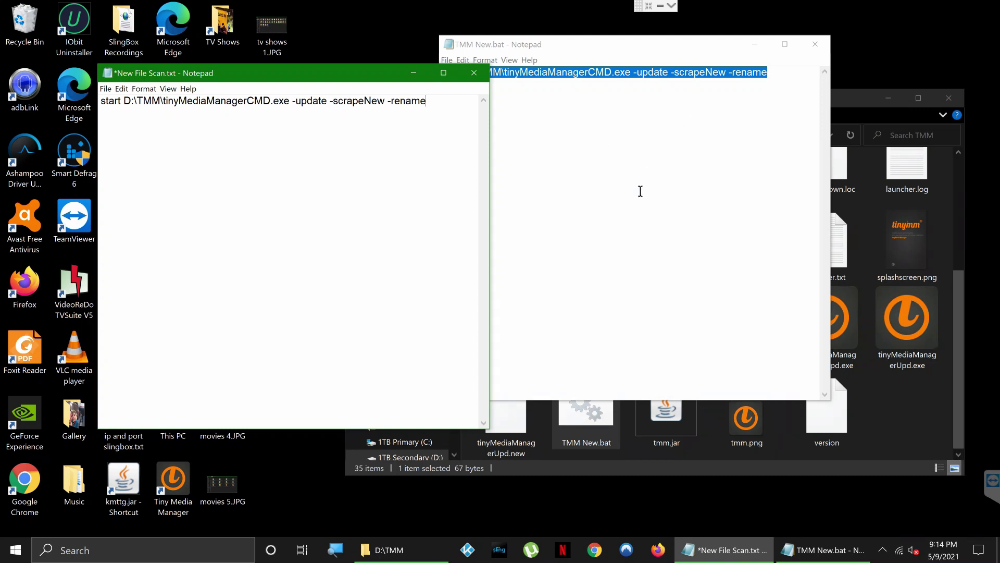
click(549, 435)
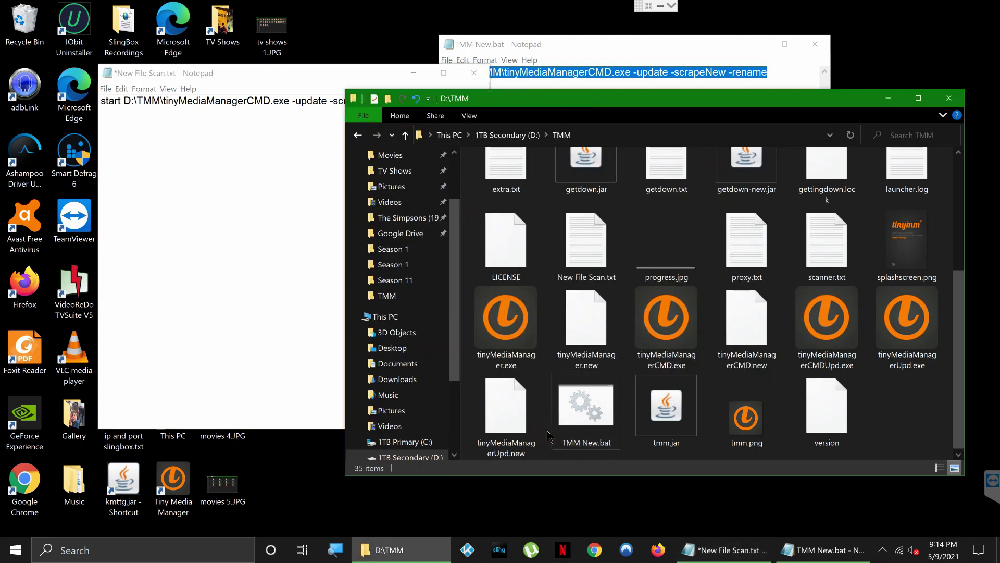
click(655, 342)
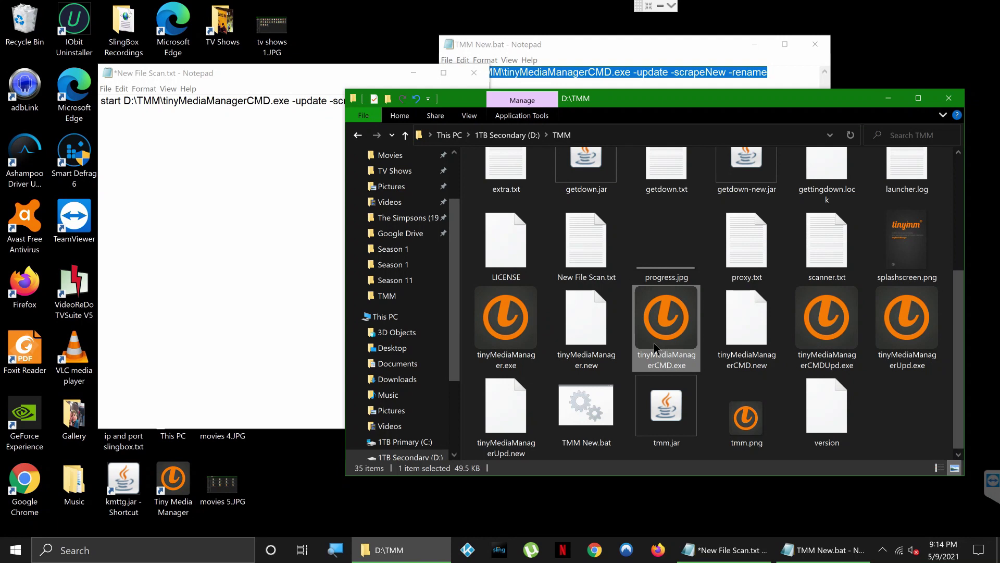
click(278, 230)
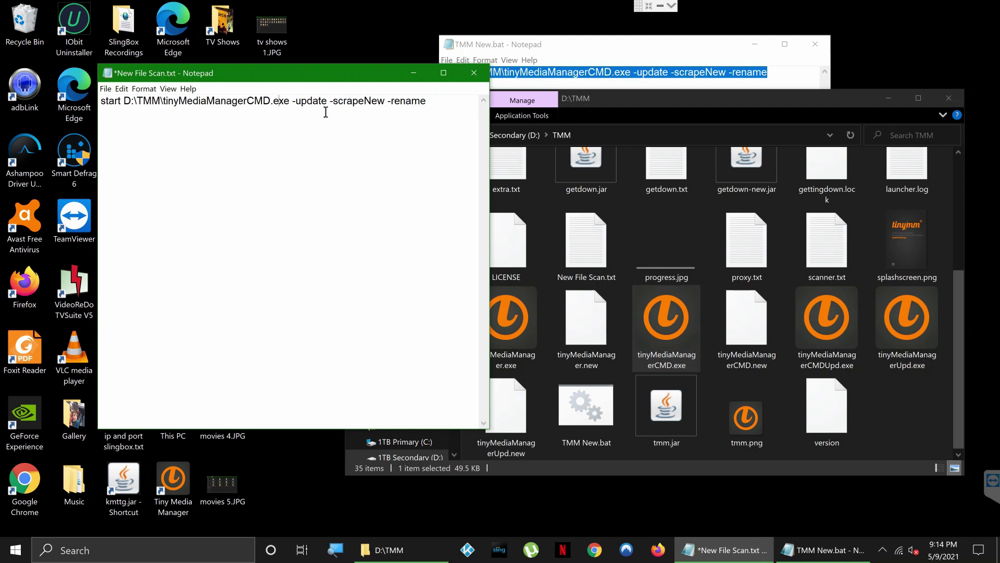
click(327, 106)
click(105, 89)
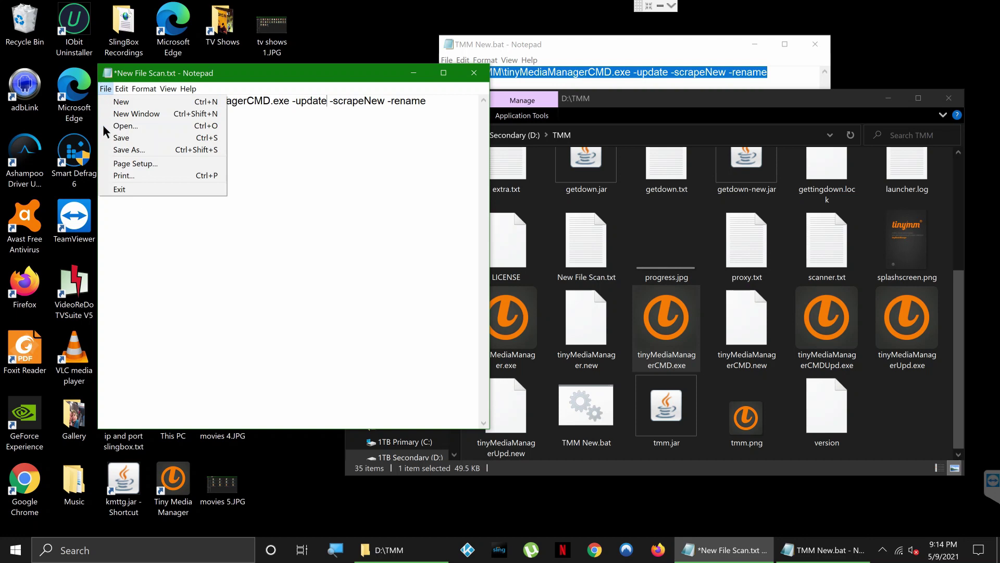
Step: Save the file as 'New File Scan.bat' with the All Files type in D:\TMM
click(117, 137)
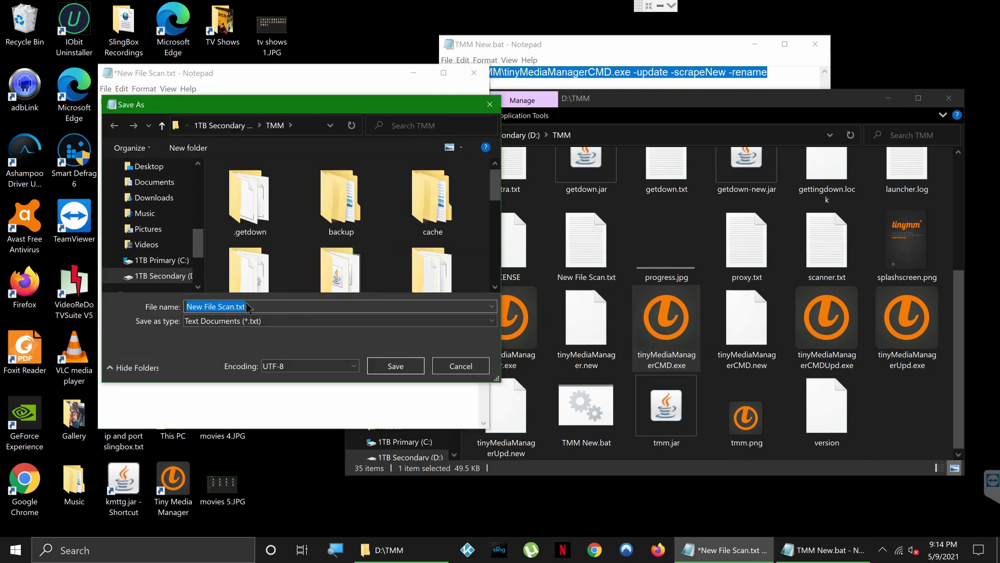
click(273, 322)
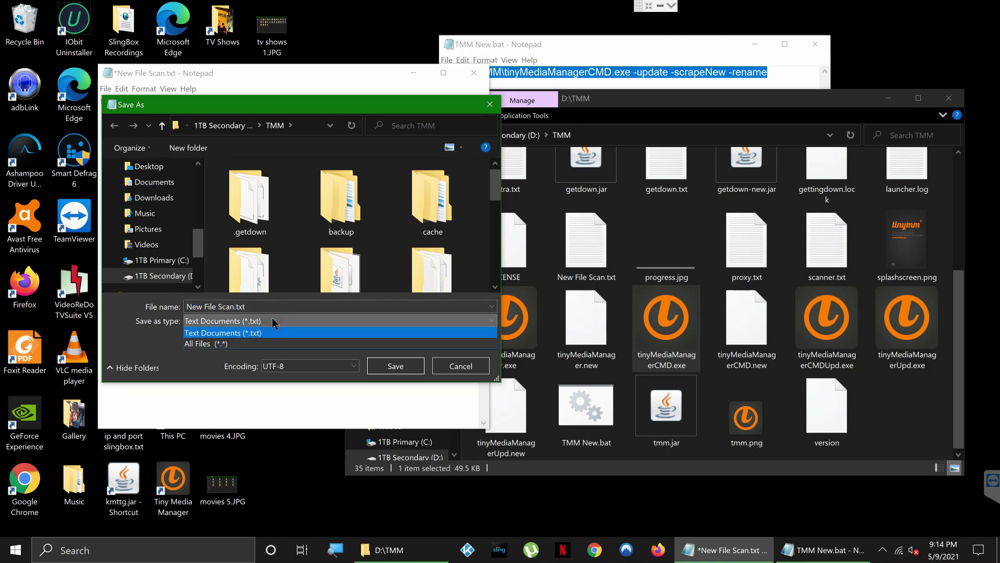
click(262, 343)
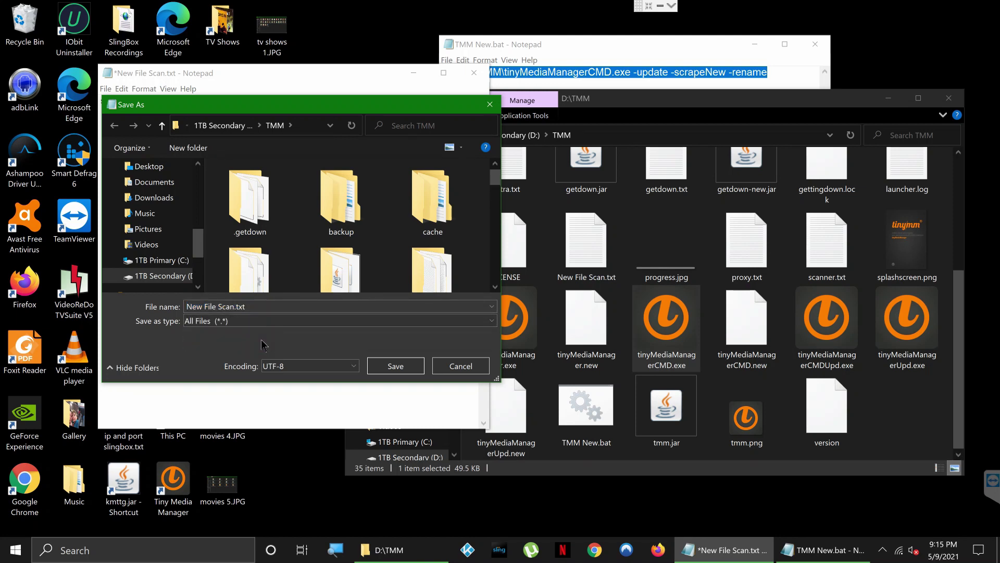
click(273, 309)
click(273, 310)
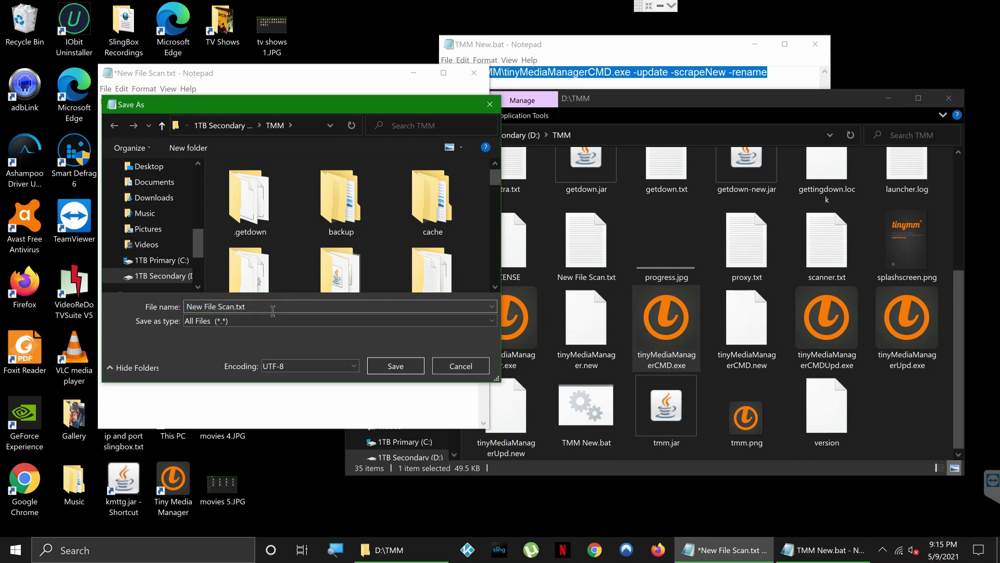
key(BackSpace)
key(BackSpace)
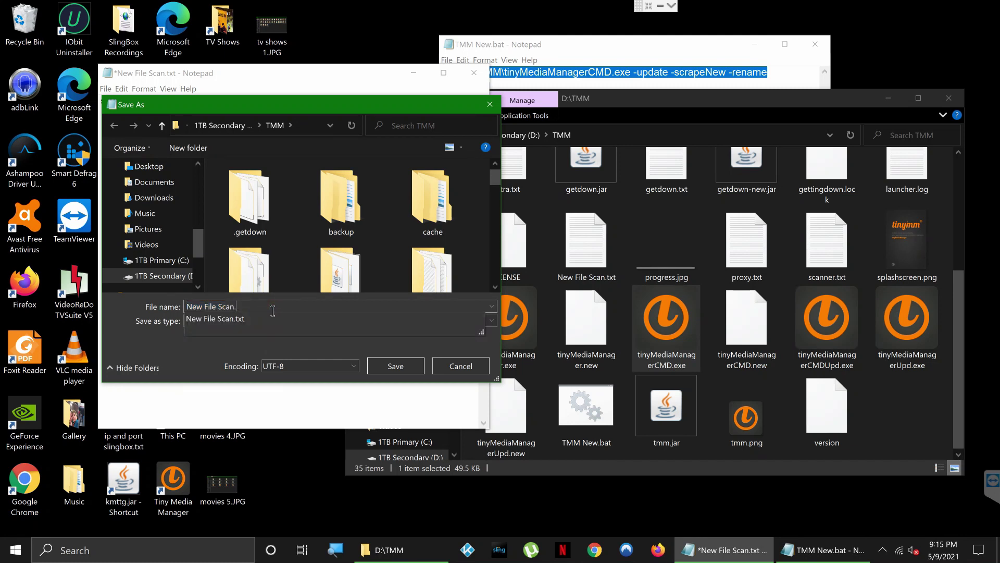
text(bat)
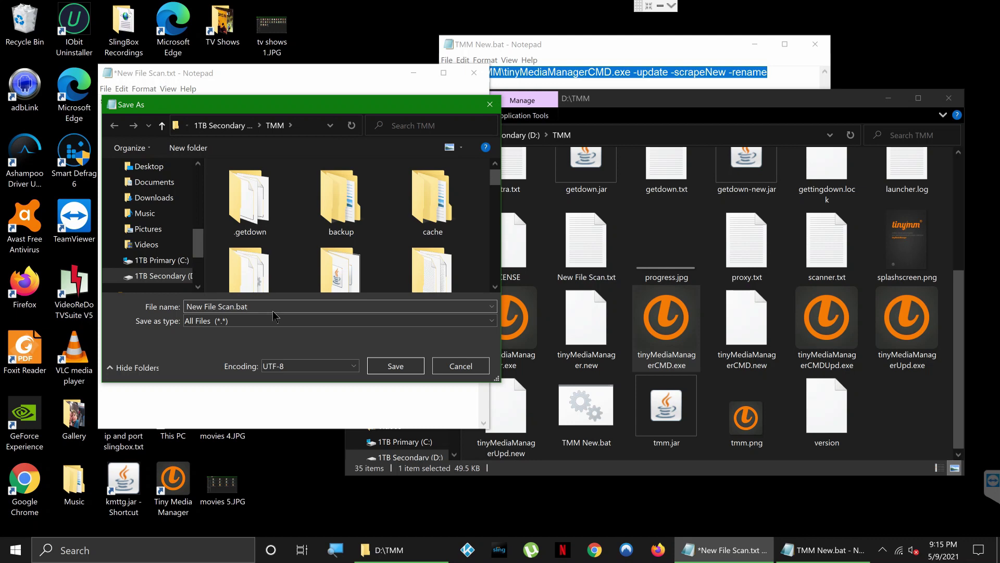
click(380, 364)
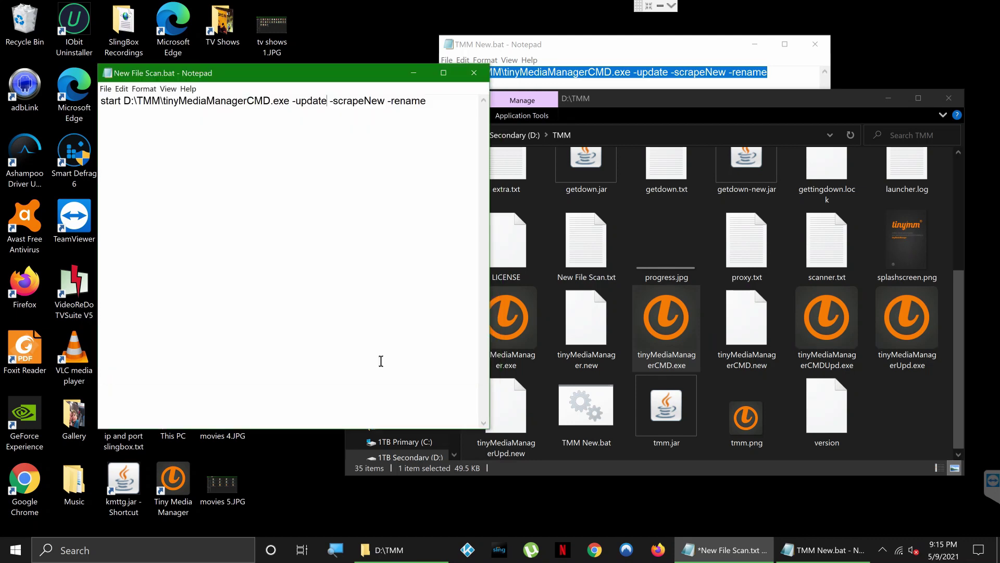
Step: Close the New File Scan.bat and TMM New.bat Notepad windows
click(476, 73)
click(820, 44)
click(820, 45)
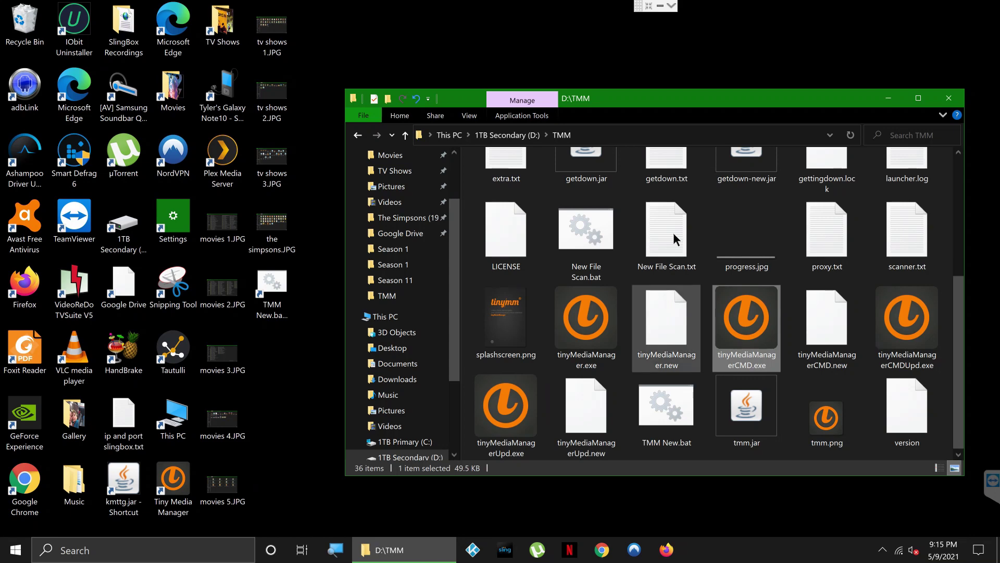
Step: Delete the leftover New File Scan.txt from D:\TMM
scroll(673, 232, up, 3)
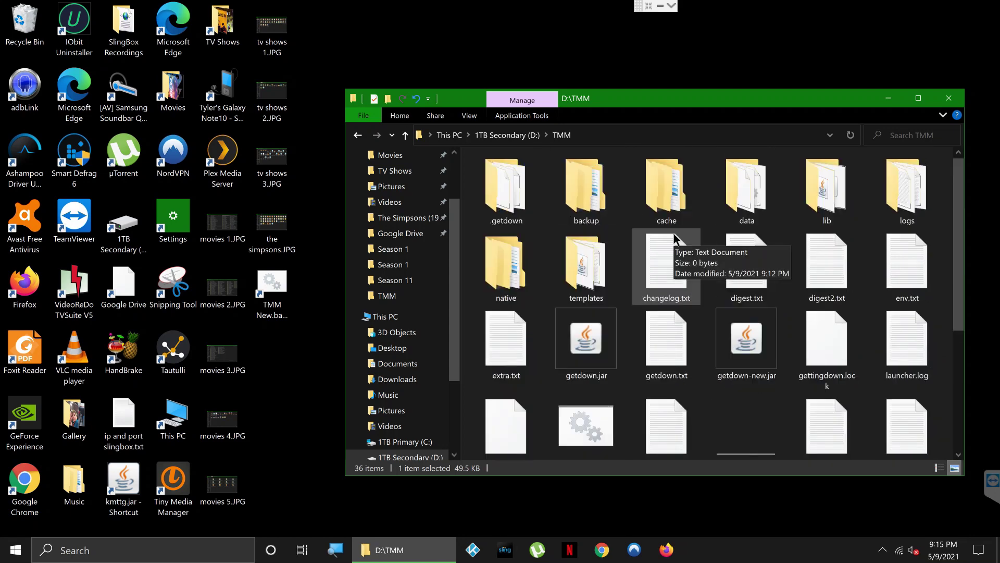
click(673, 234)
scroll(674, 233, down, 3)
text(new)
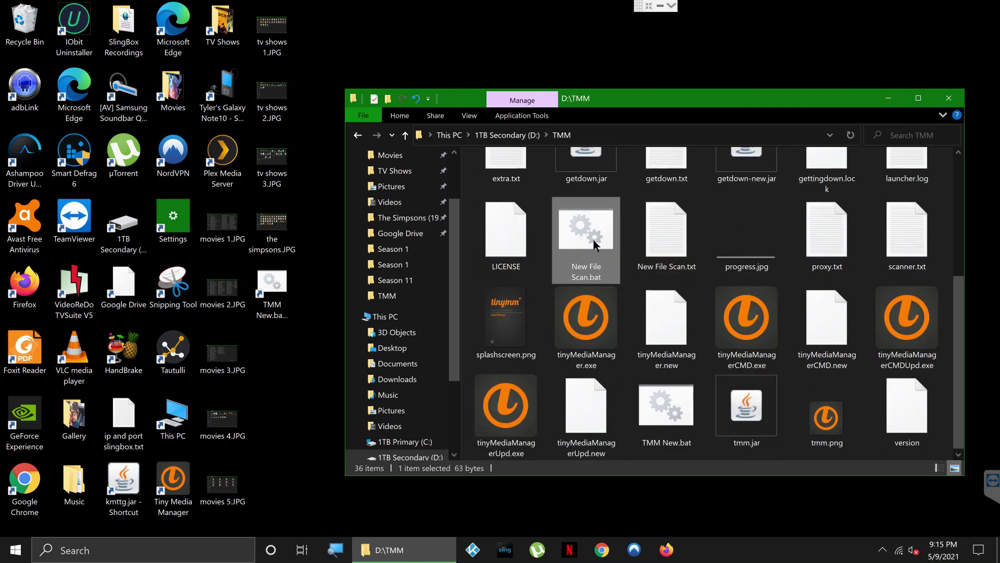
click(680, 242)
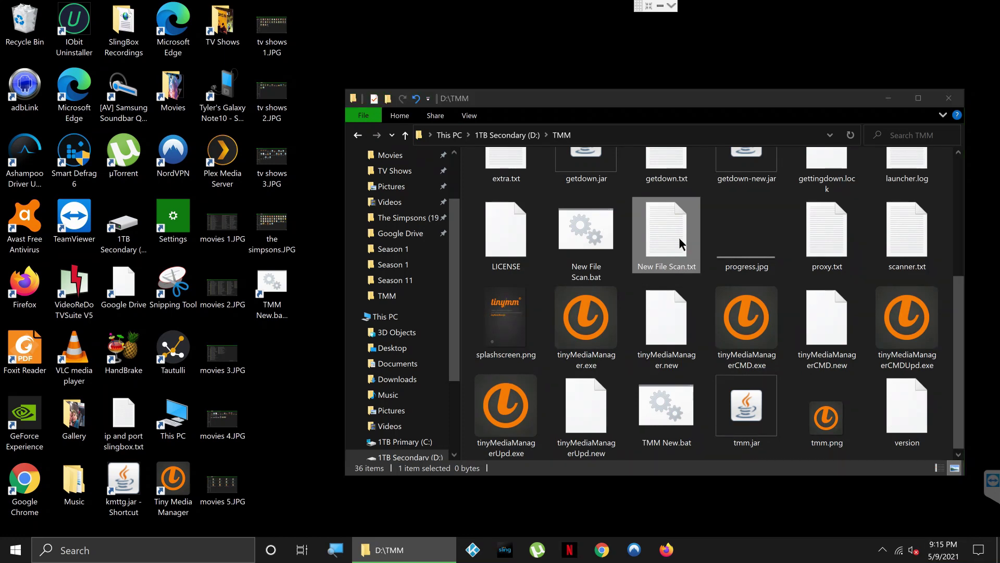
click(583, 228)
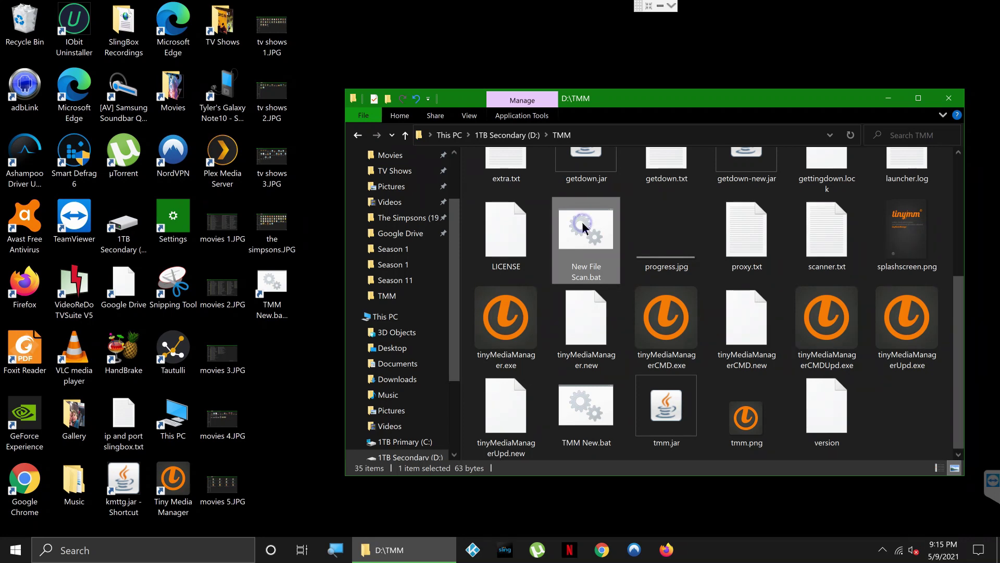
Step: Send New File Scan.bat to the desktop as a shortcut and minimize Explorer
right_click(583, 224)
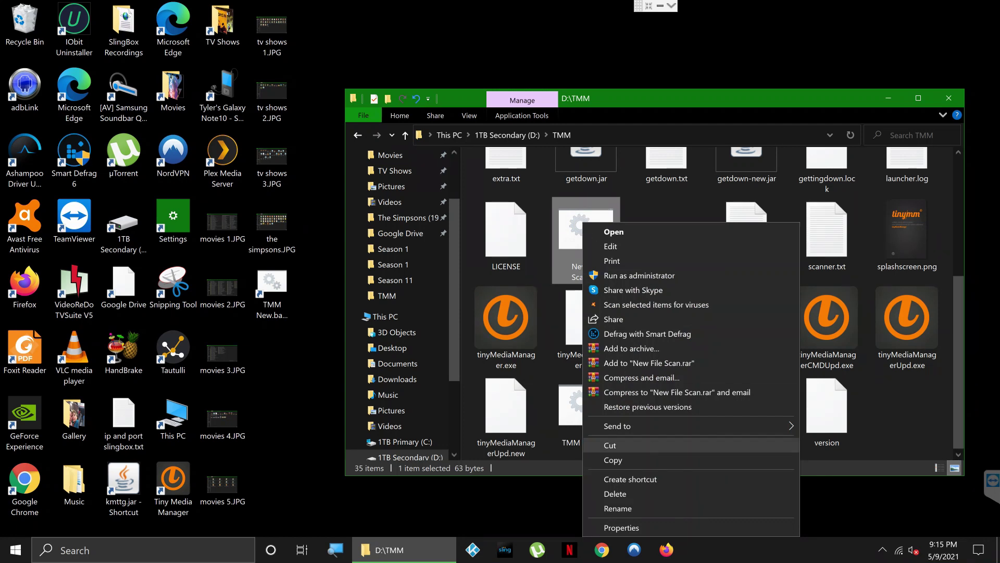
mouse_move(649, 428)
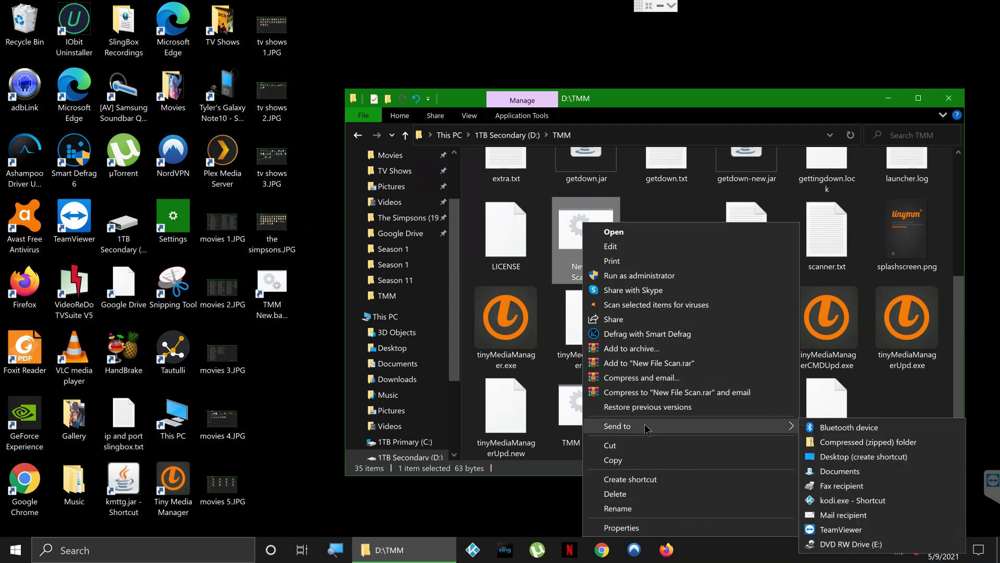
click(862, 457)
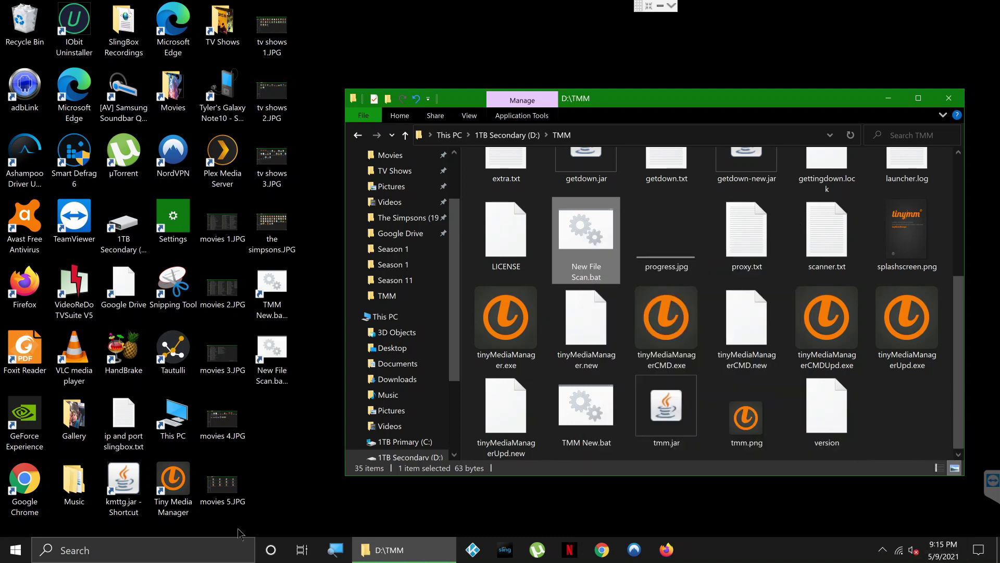
click(286, 363)
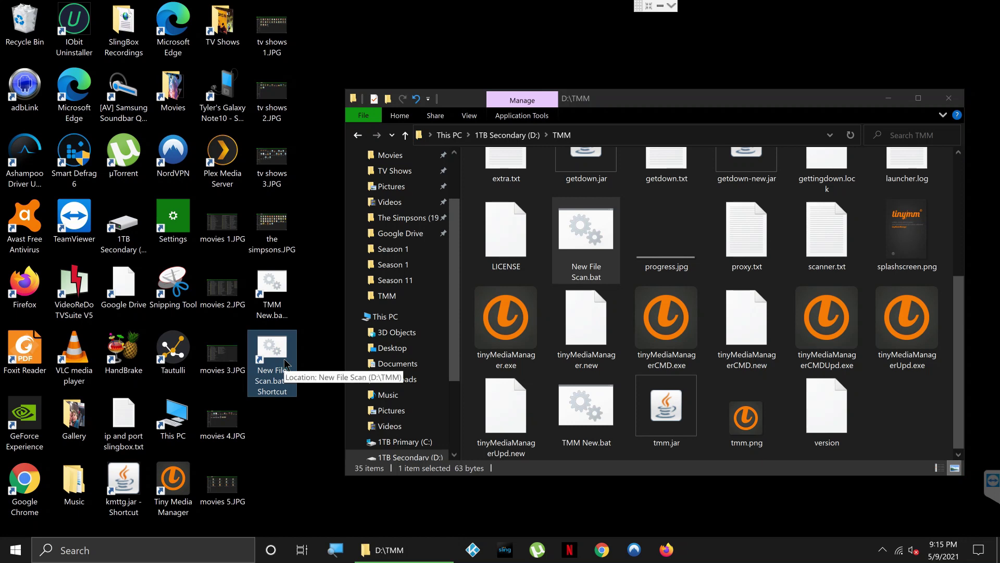
click(890, 98)
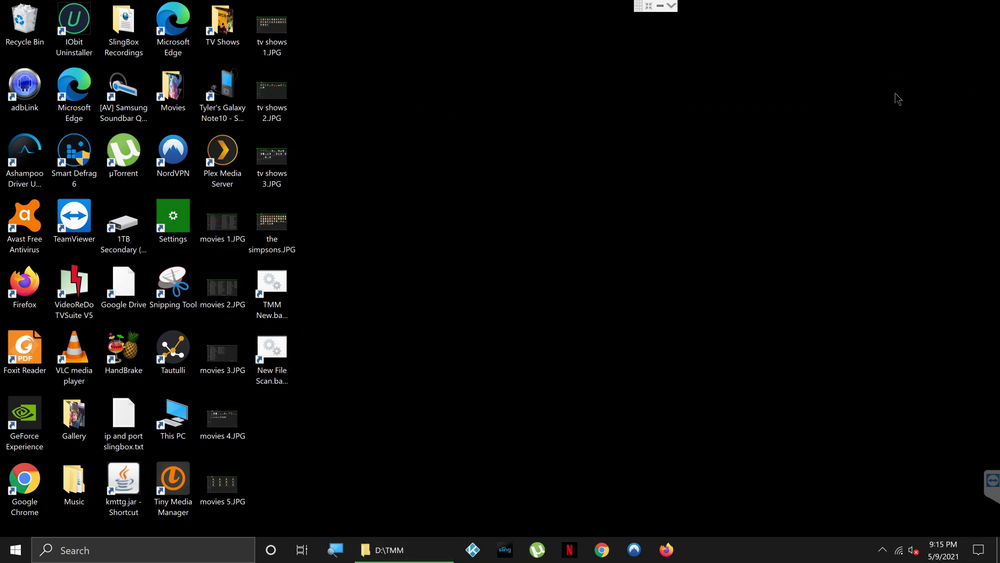
click(280, 348)
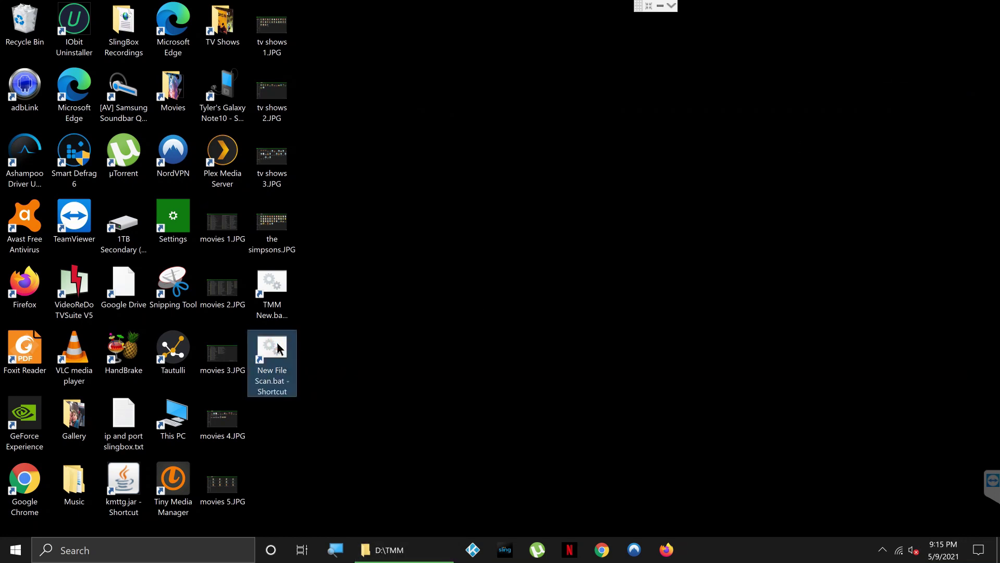
Step: Set the New File Scan.bat desktop shortcut to Run as administrator and apply it
right_click(279, 348)
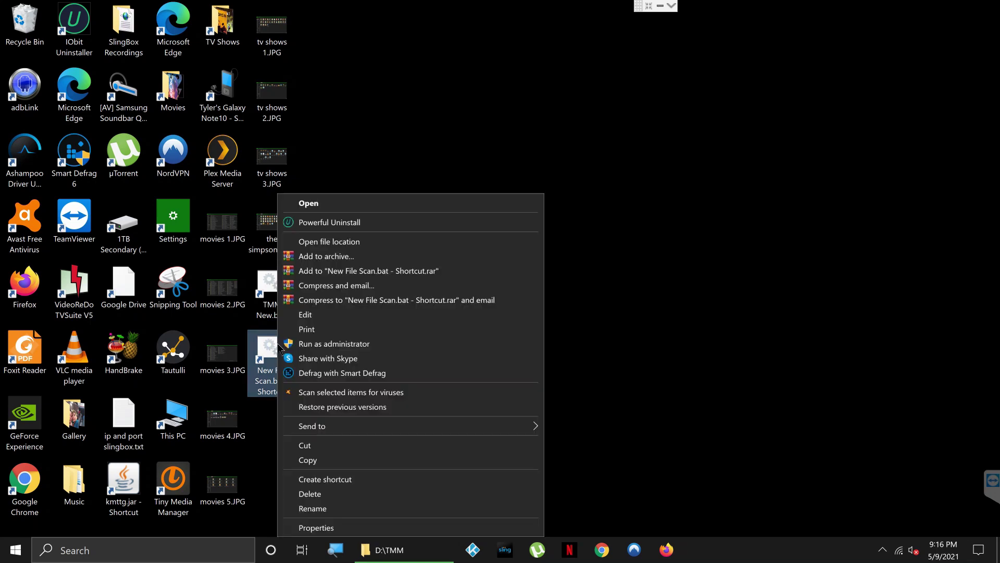
click(316, 528)
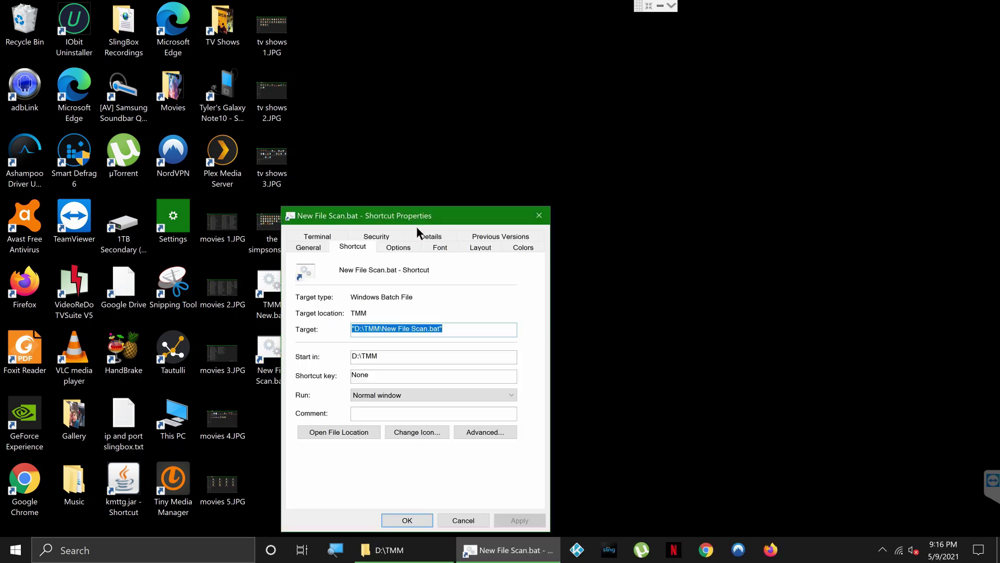
click(502, 431)
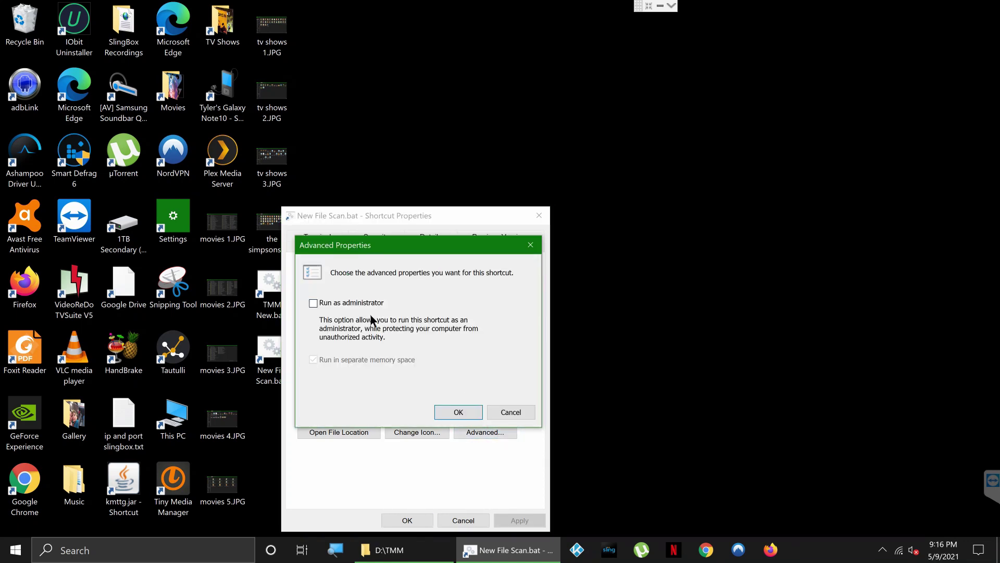
click(354, 301)
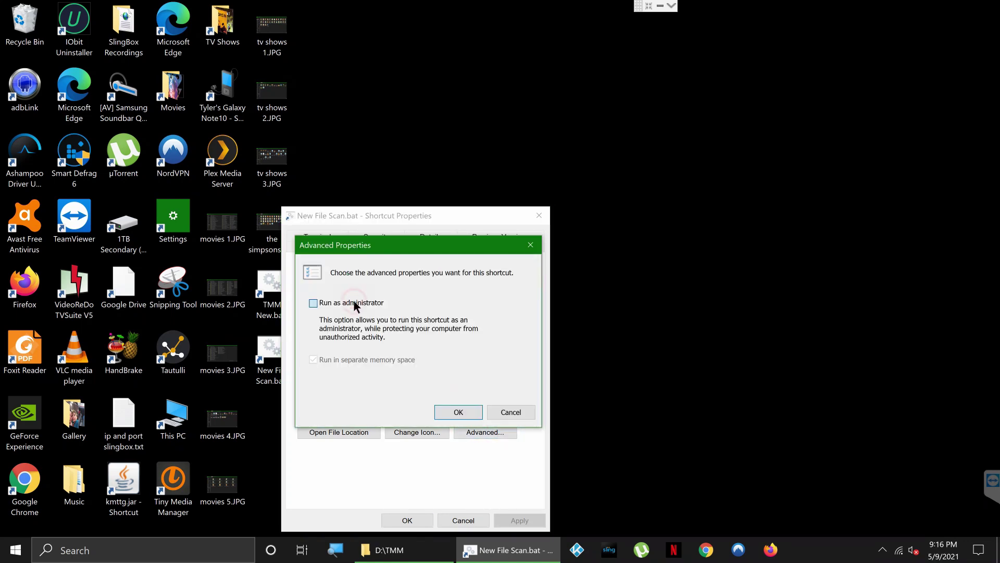
click(446, 412)
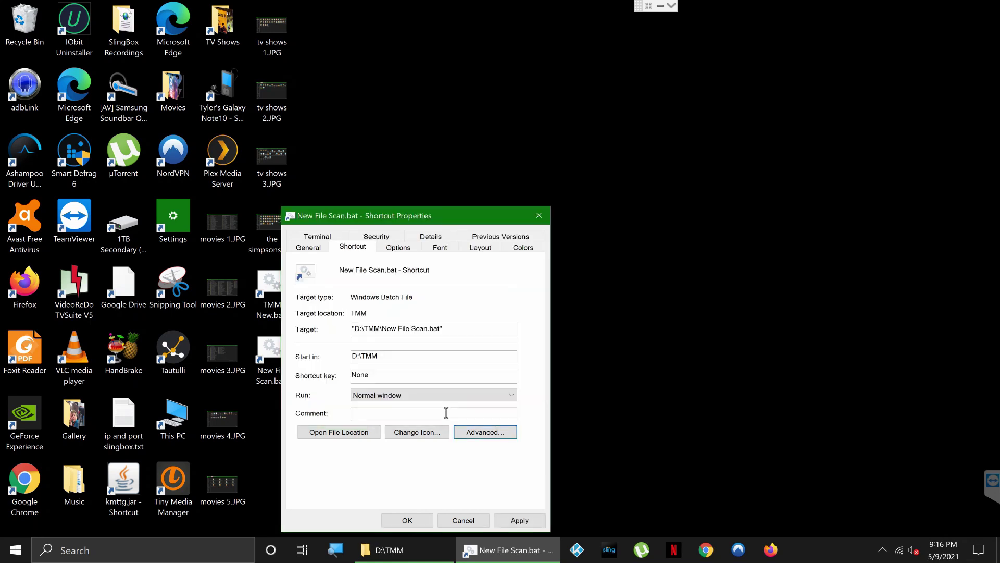
click(499, 517)
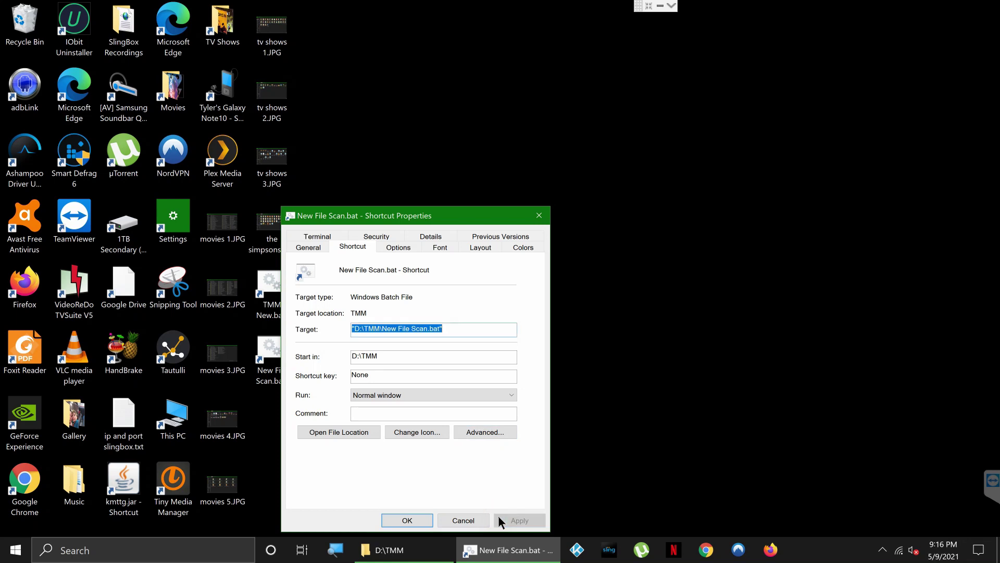
click(402, 519)
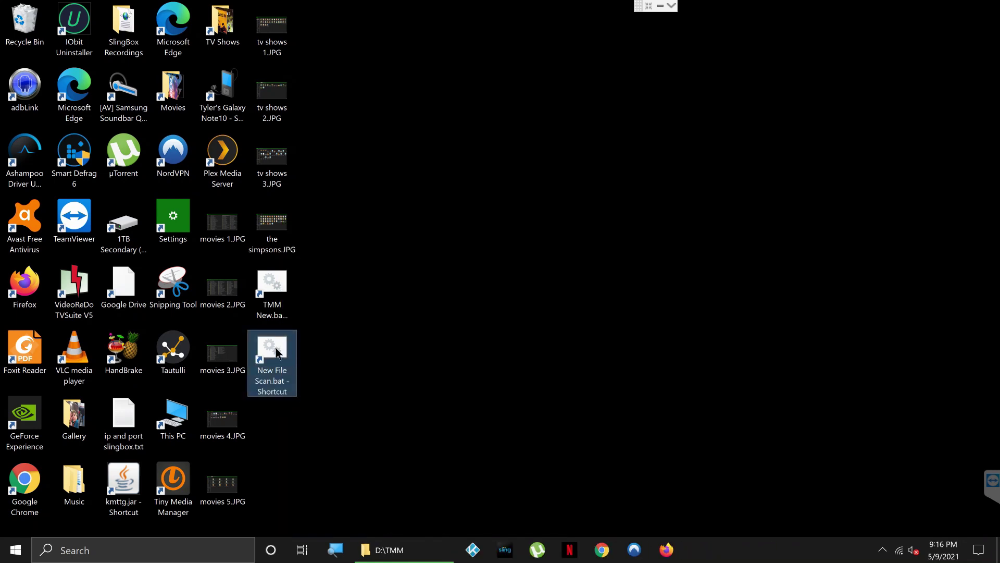
Step: Launch µTorrent from its desktop icon
double_click(133, 163)
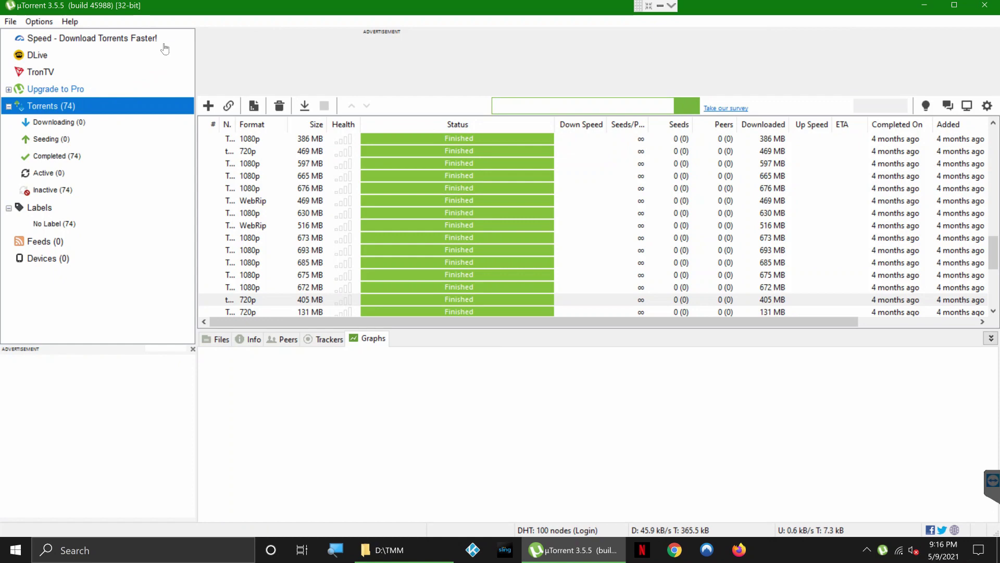
Step: Set uTorrent's Run Program on torrent finish to D:\TMM\New File Scan.bat
click(33, 21)
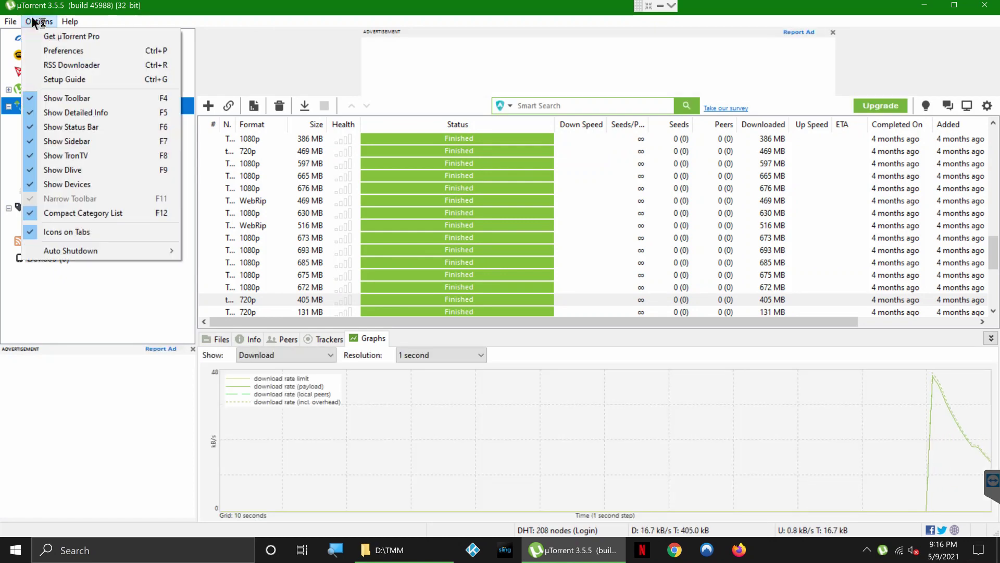
click(50, 51)
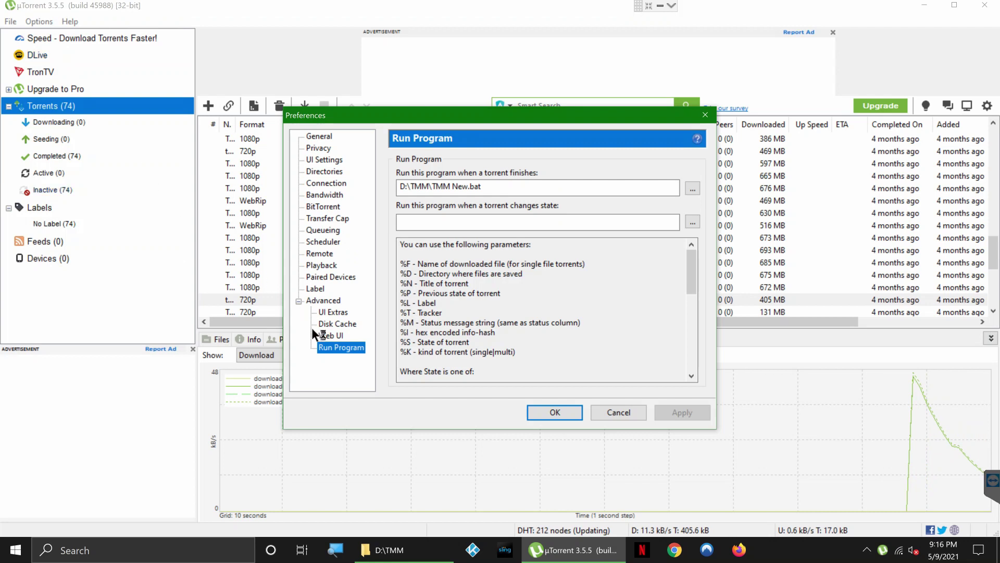
click(299, 301)
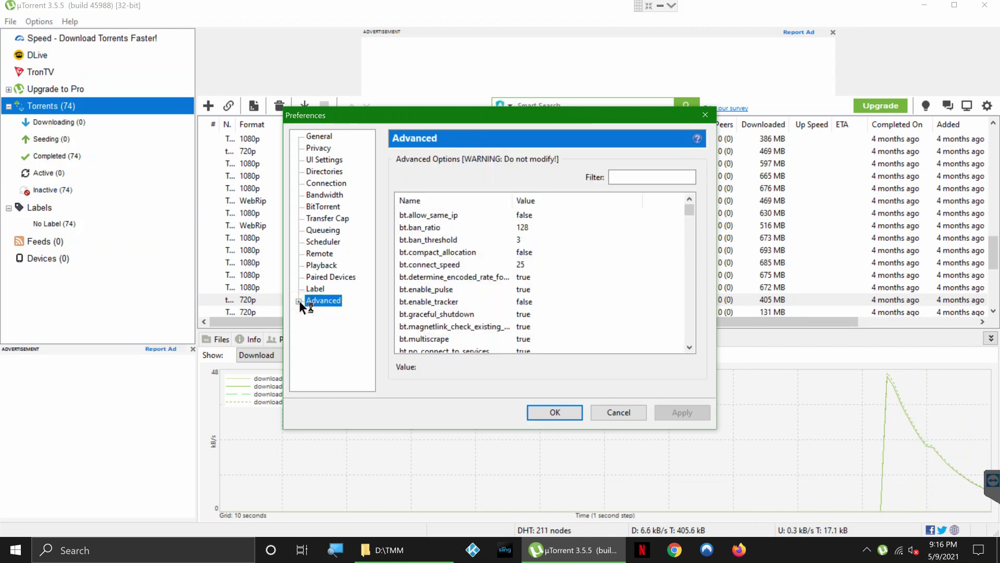
click(299, 301)
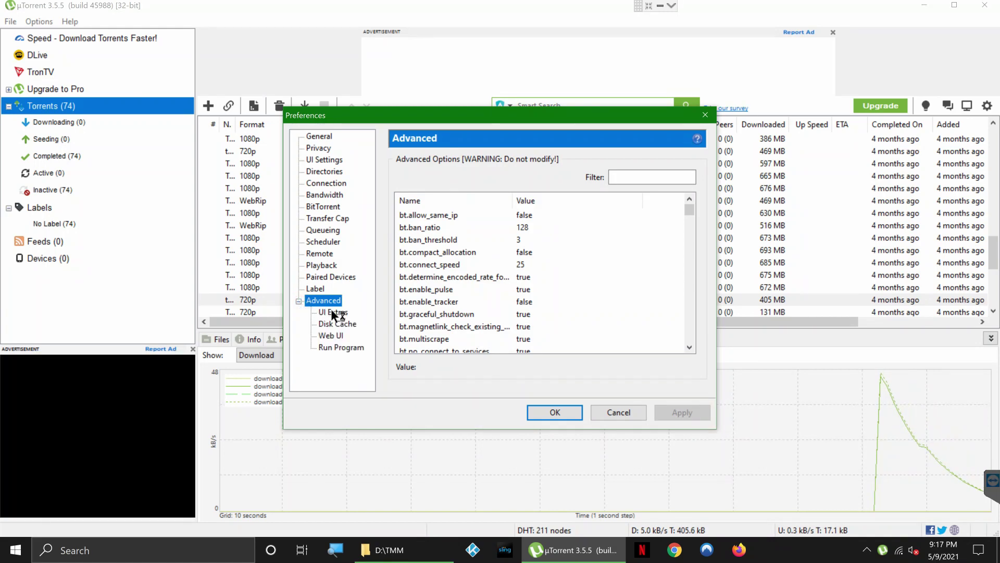
click(344, 347)
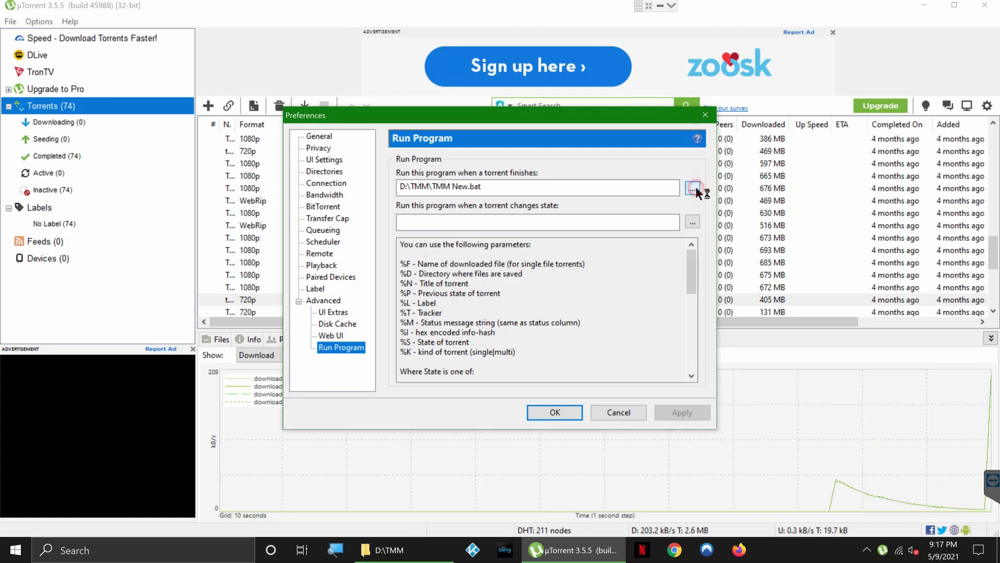
click(696, 192)
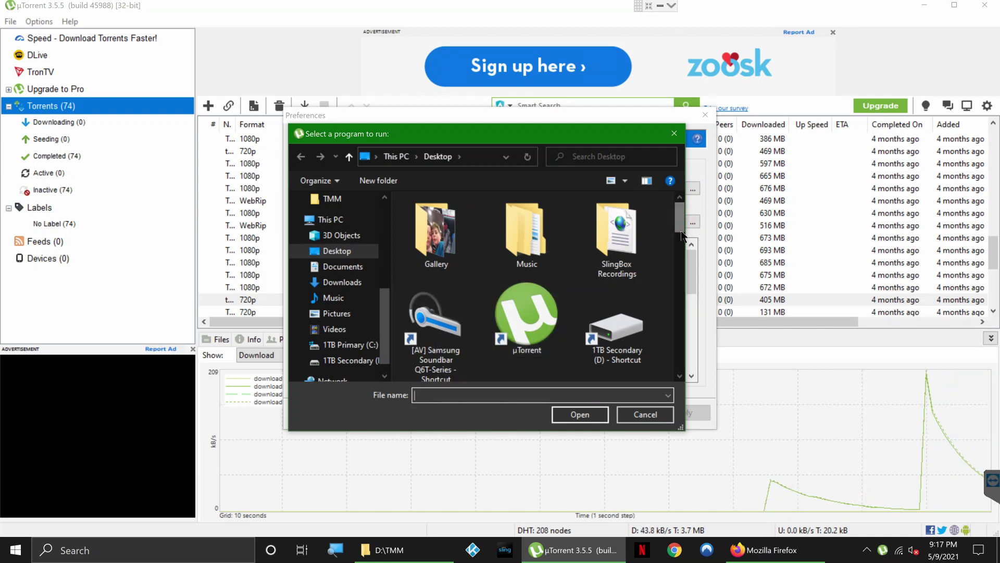
drag(681, 230, 676, 279)
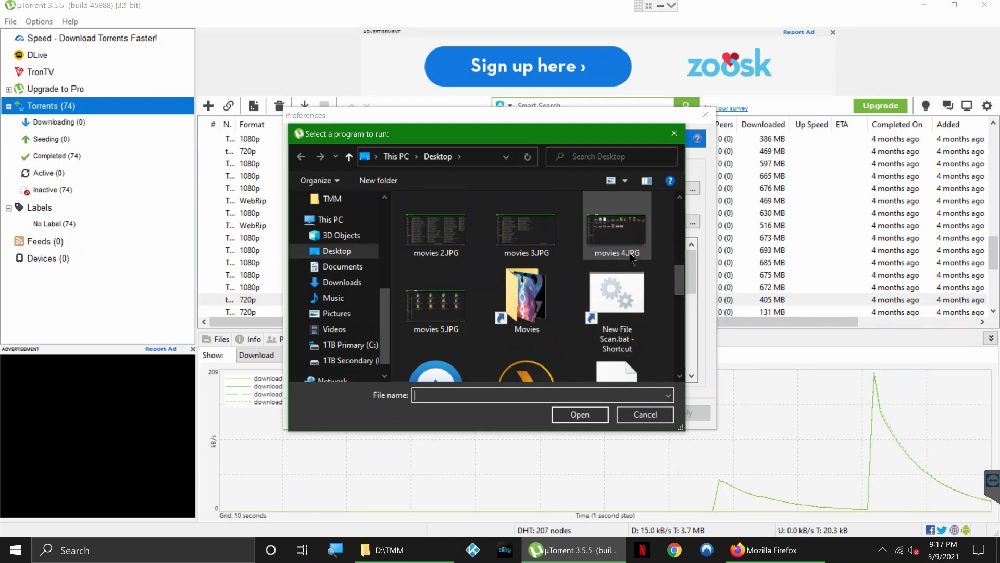
click(612, 285)
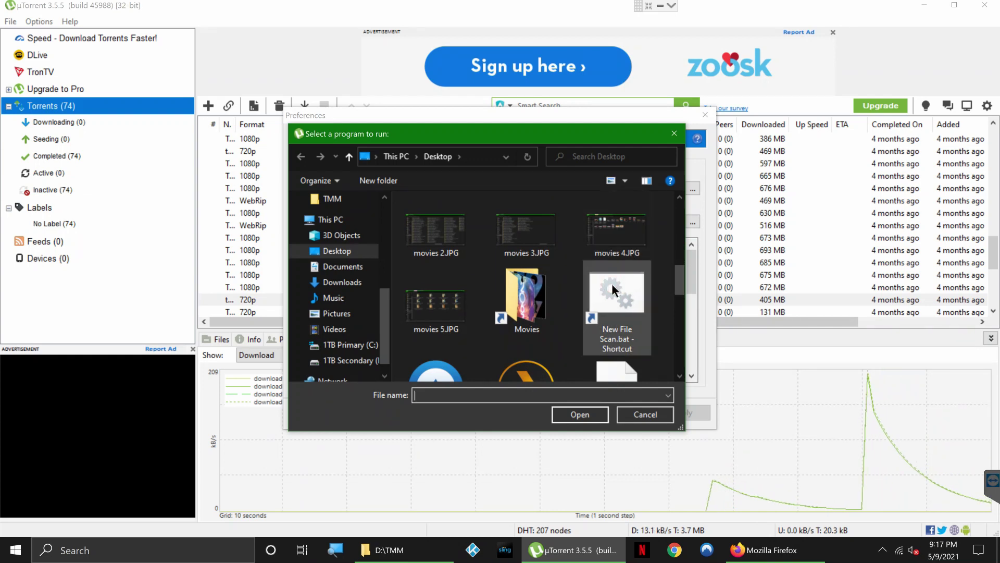
click(563, 418)
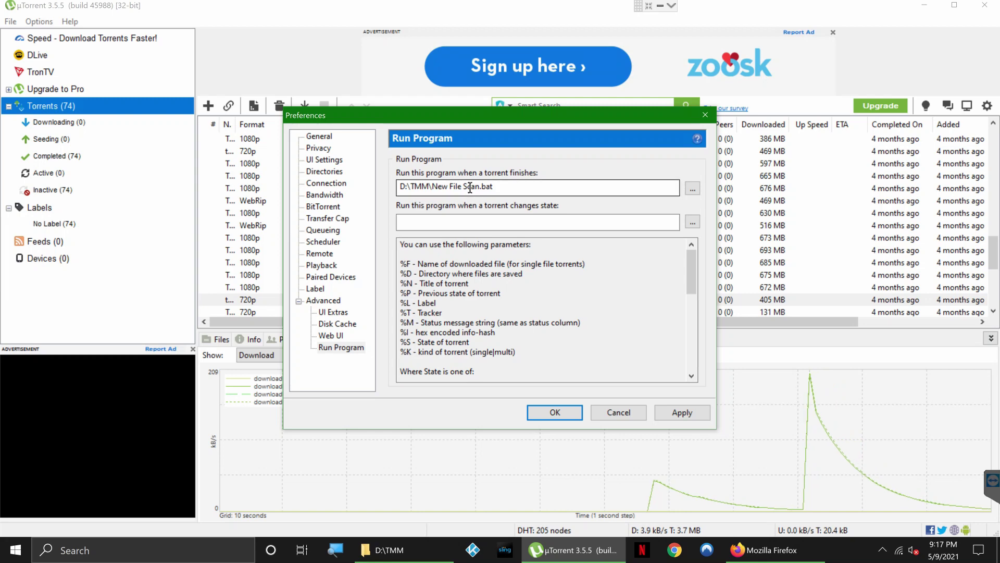
click(554, 413)
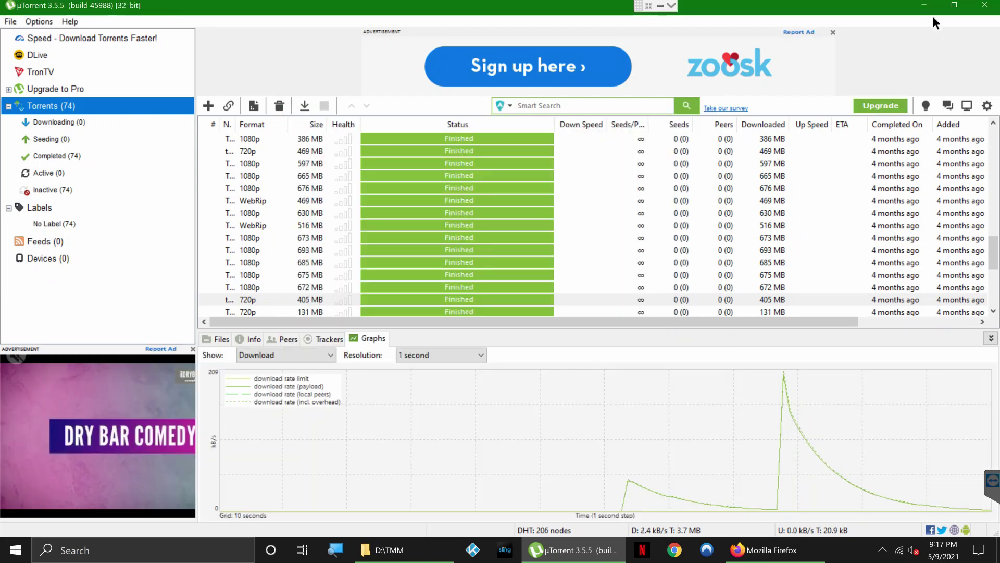
Step: Exit uTorrent and close Firefox
click(10, 21)
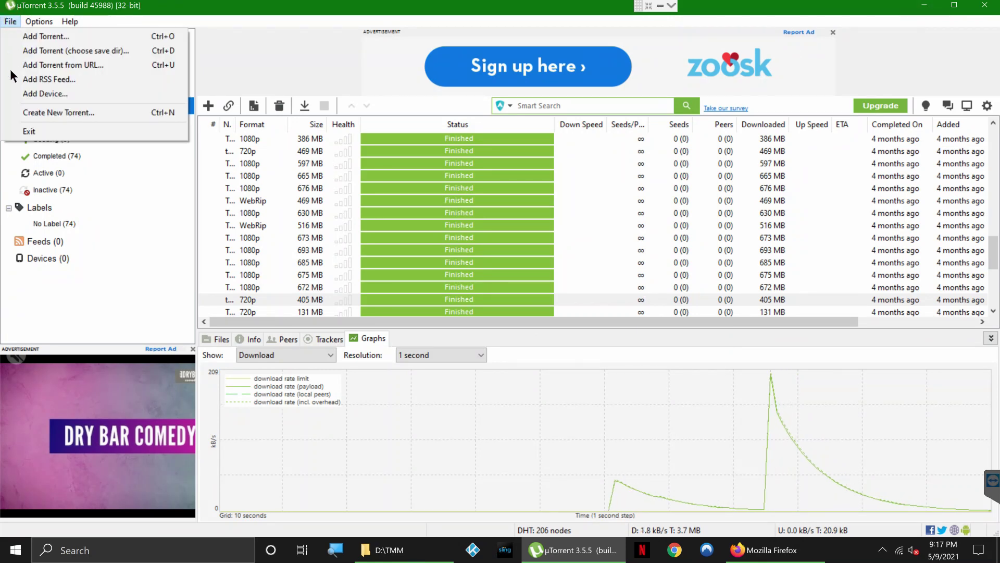
click(35, 131)
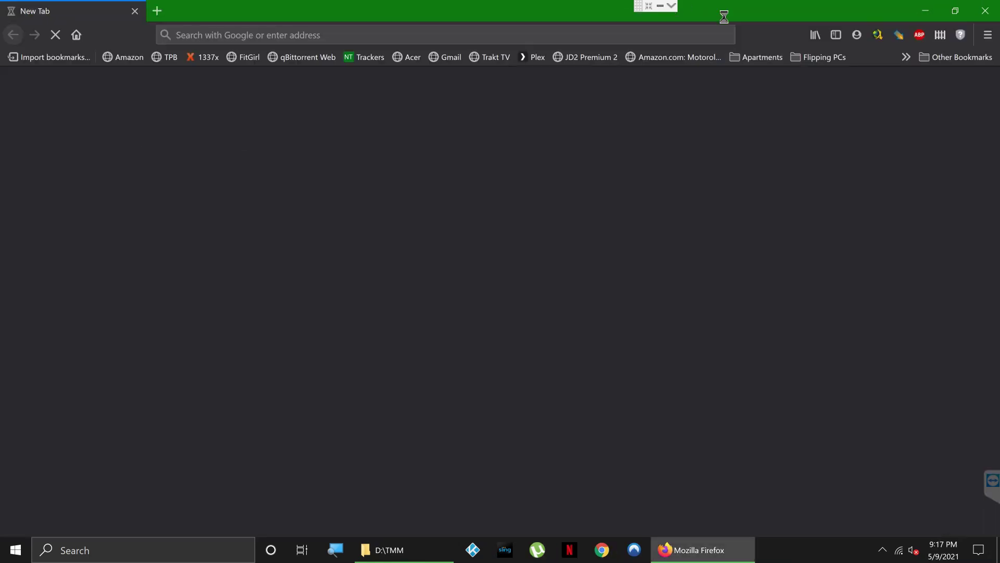
click(990, 11)
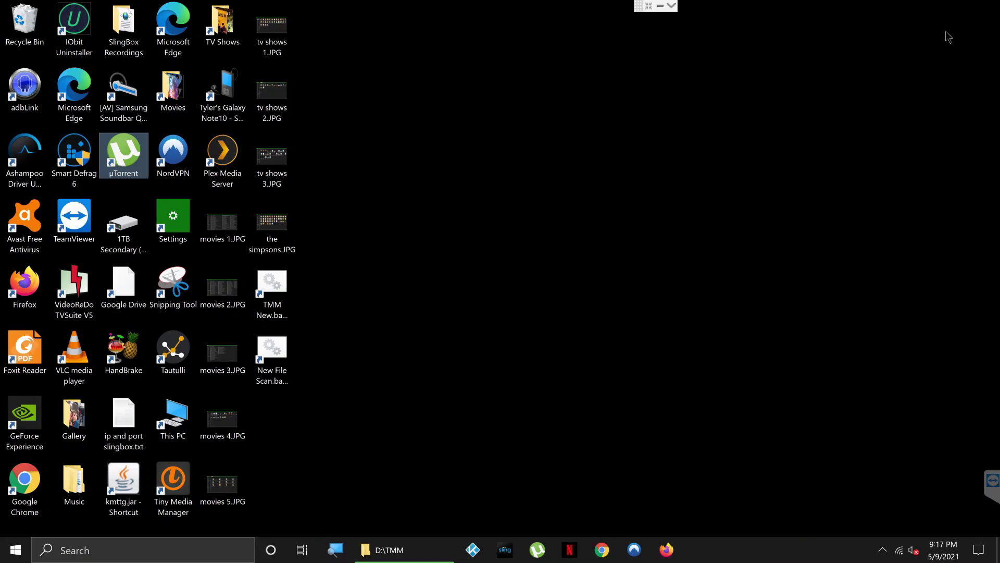
Step: Go from D:\TMM to TV Shows\Family Guy (1995)\Season 8 and select the S08E03 episode
click(404, 550)
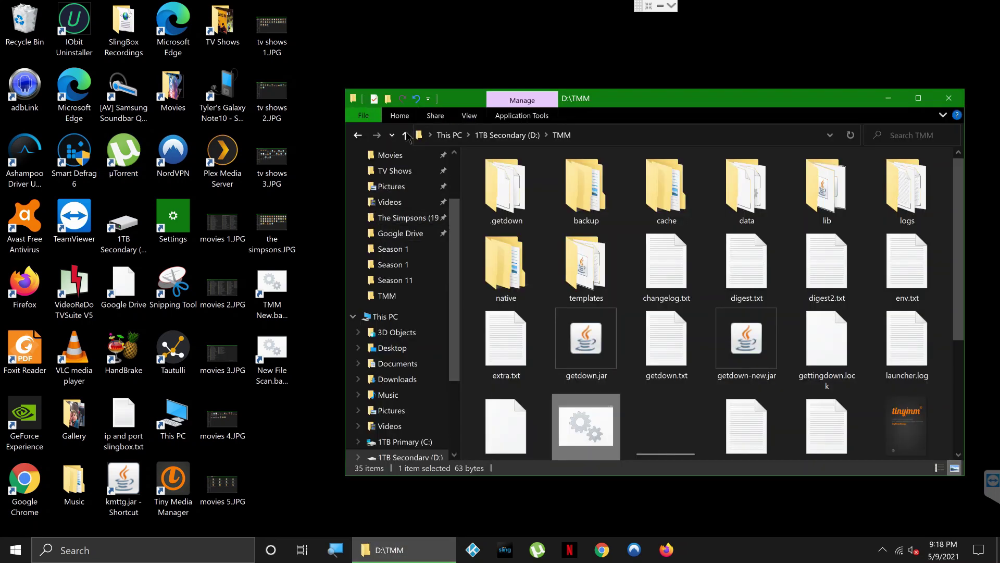
click(405, 136)
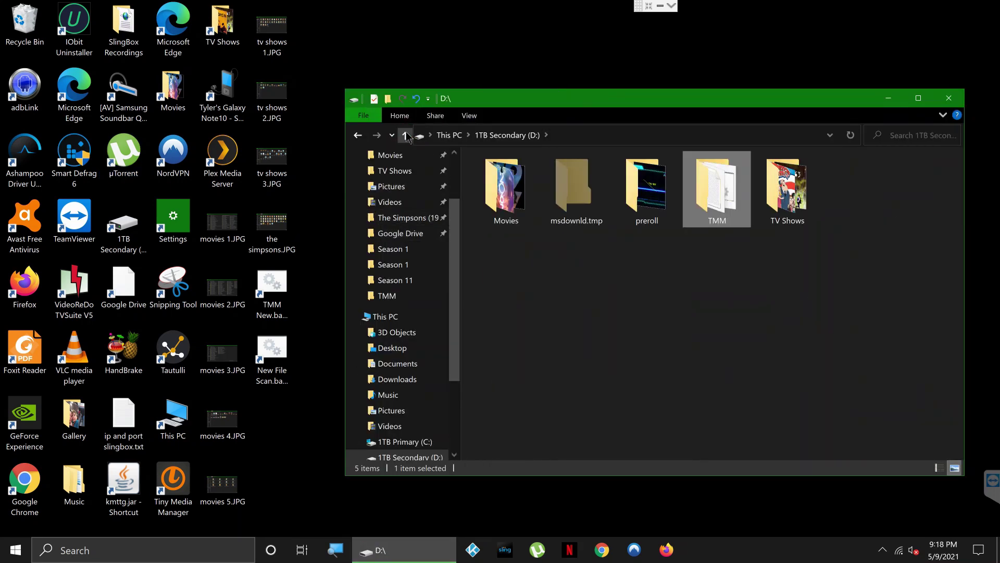
click(804, 184)
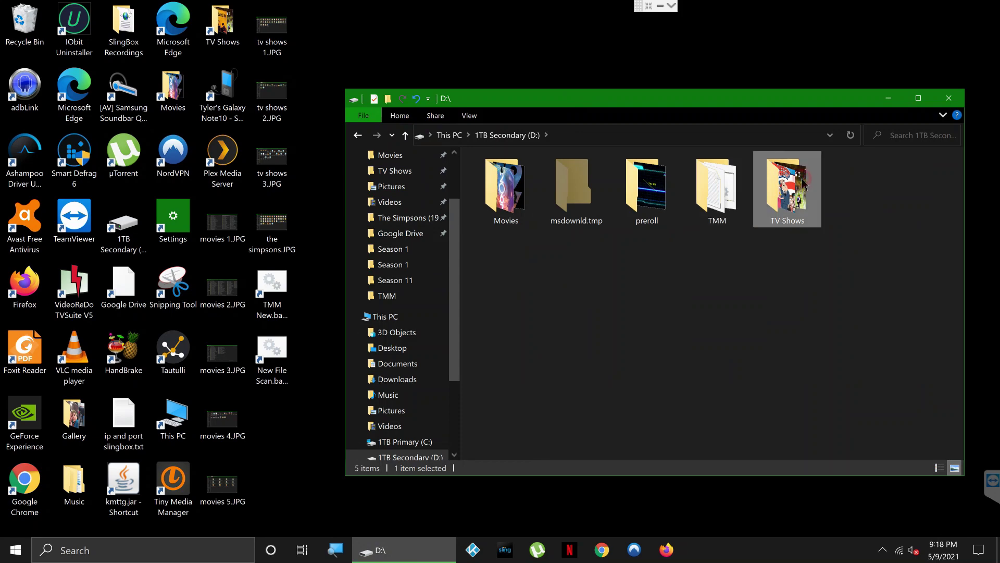
double_click(804, 183)
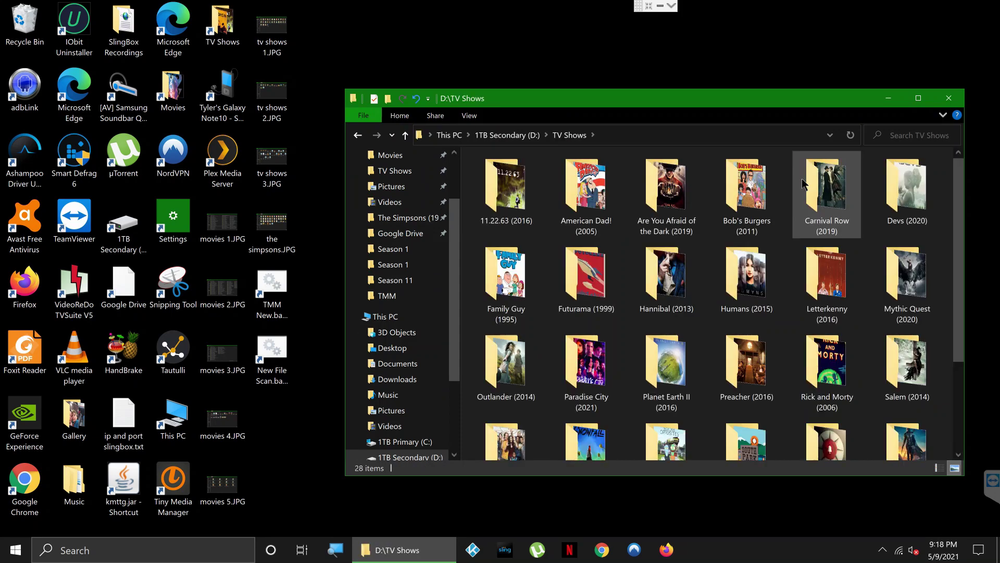
click(517, 297)
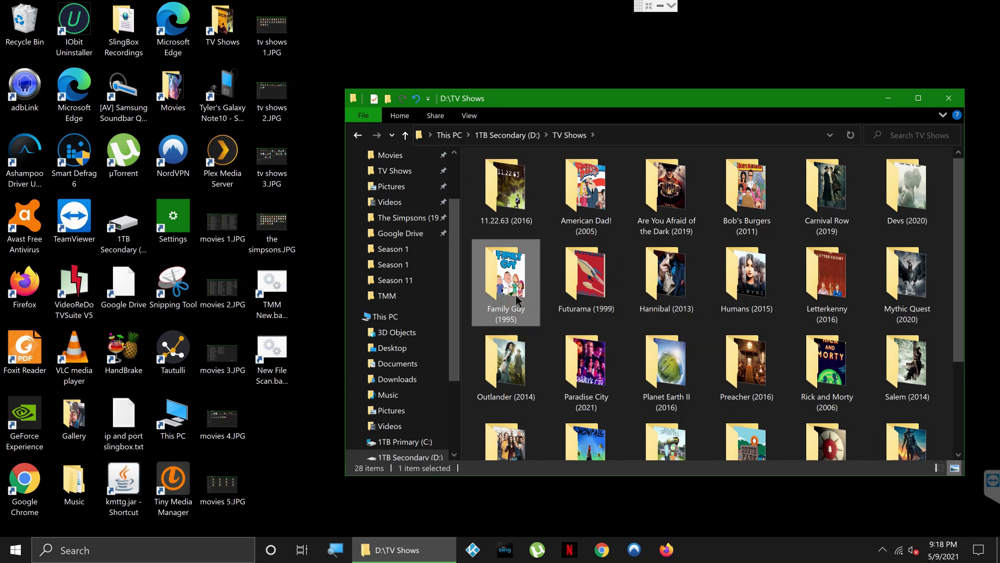
double_click(517, 298)
click(587, 279)
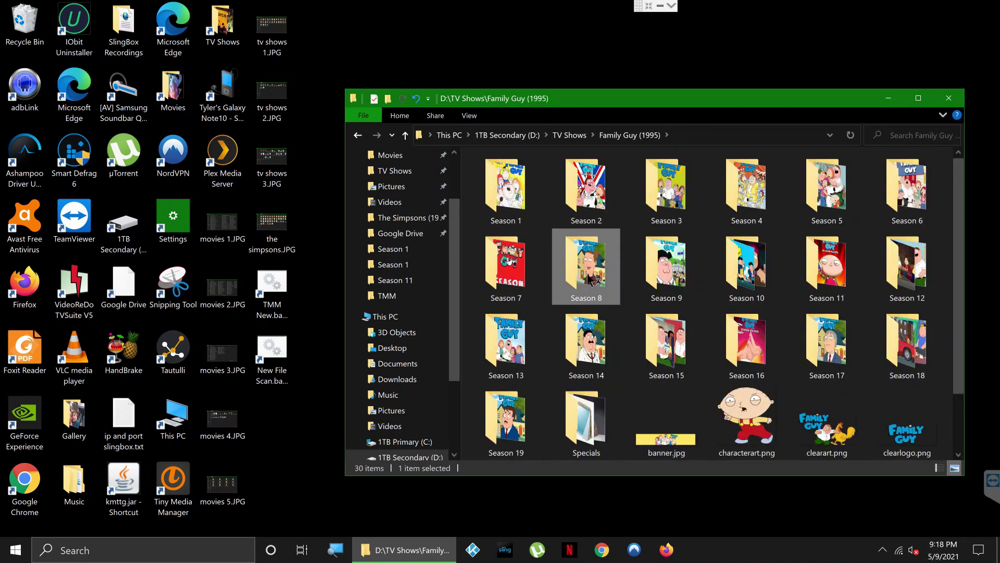
double_click(589, 279)
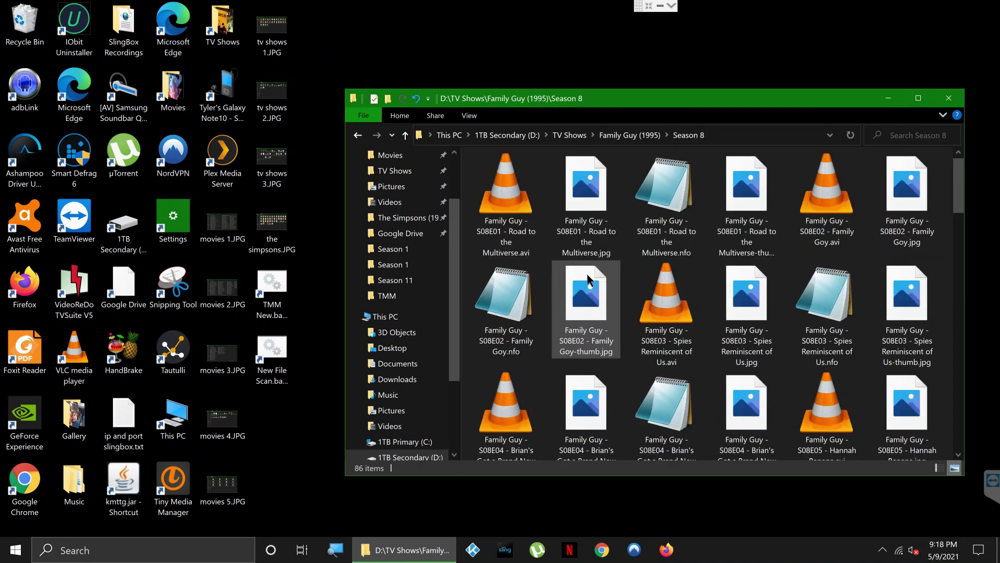
click(678, 337)
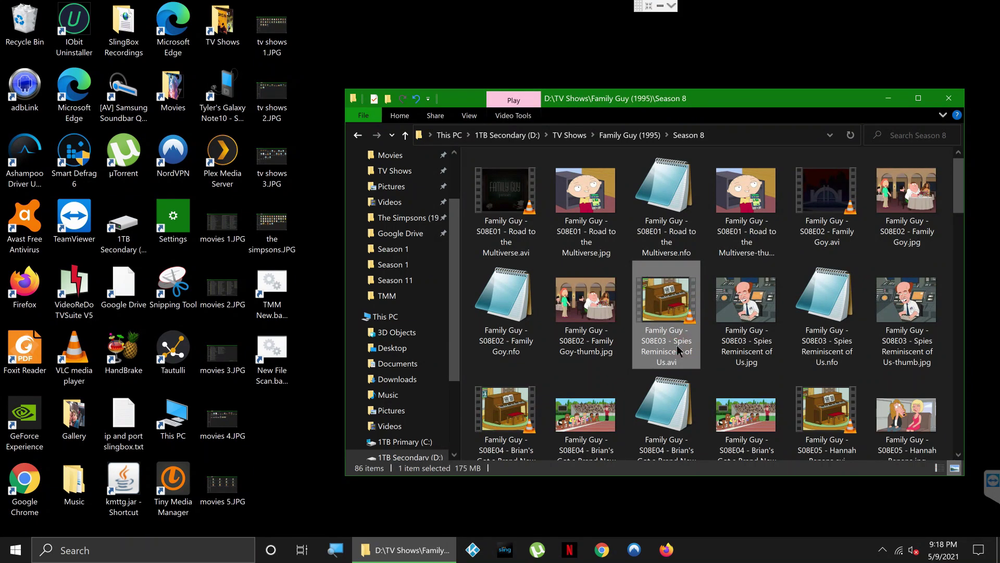
Step: Rename the S08E03 'Spies Reminiscent of Us' video to 'family guy s08e03.avi'
click(677, 340)
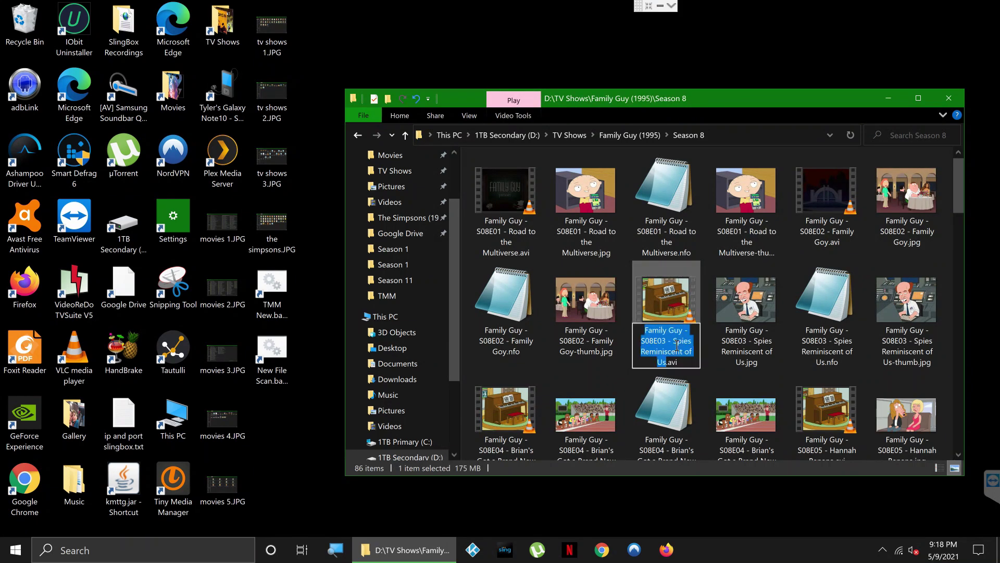
text(family gu)
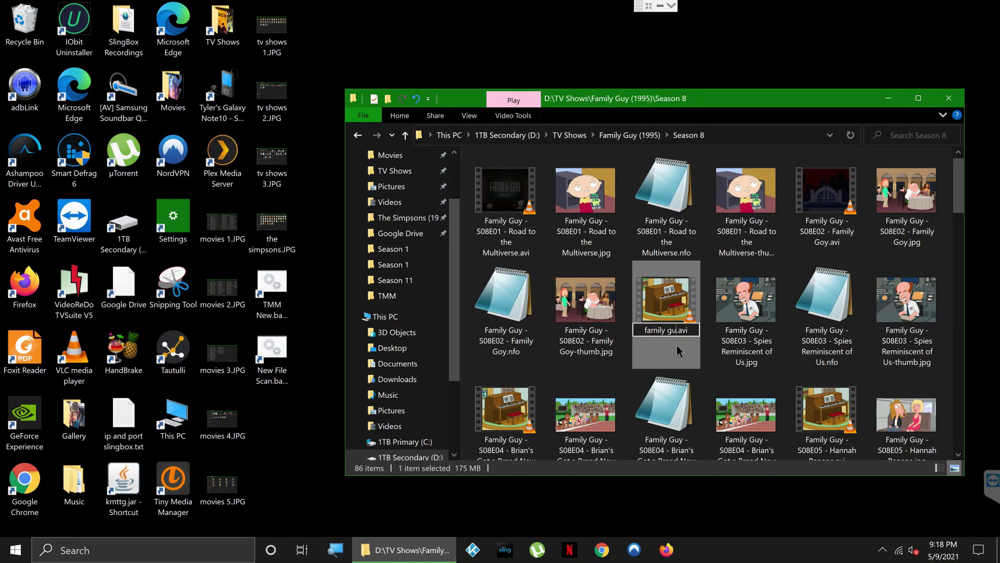
text(y s08e)
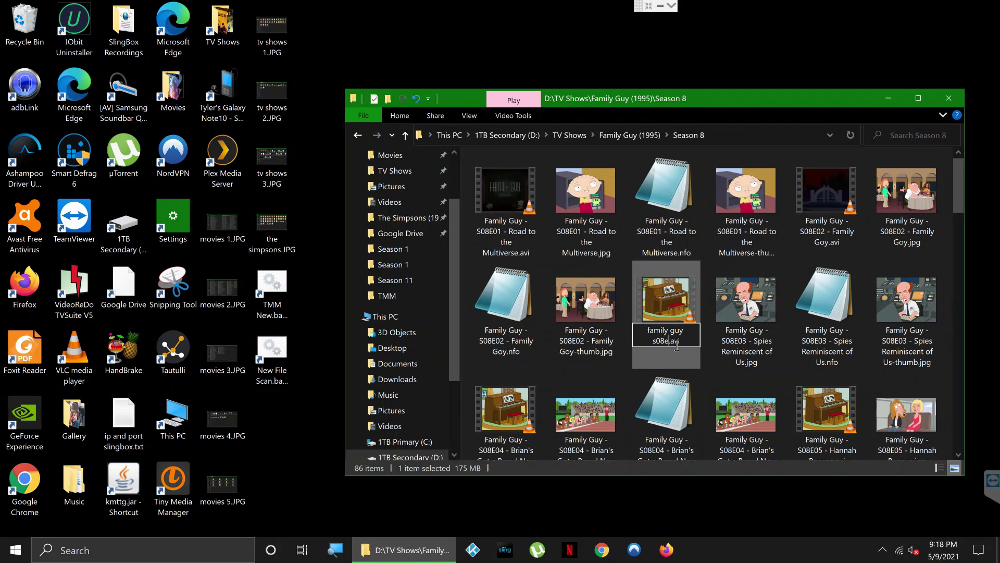
text(03)
key(Return)
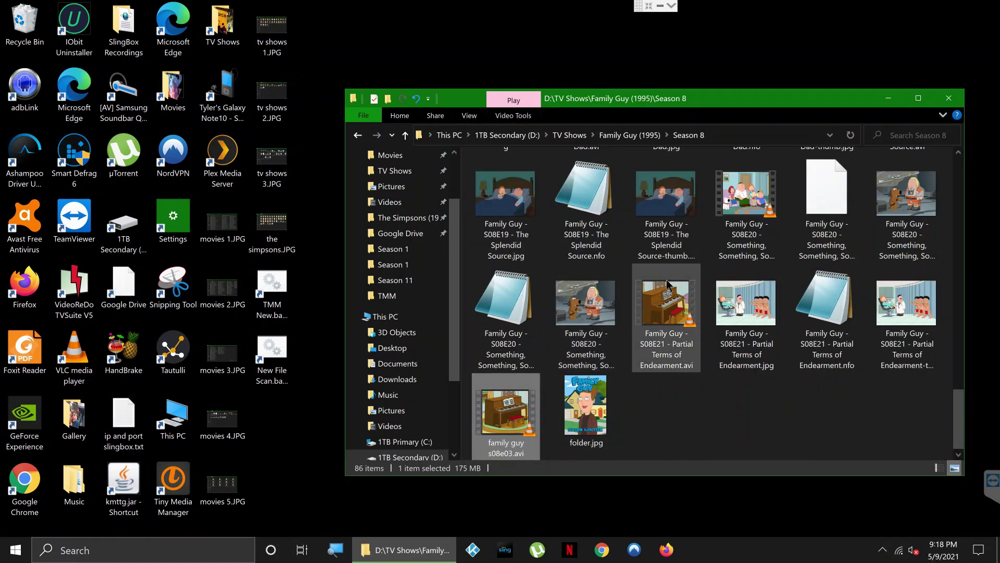
Step: Delete the old S08E03 .jpg, .nfo and thumbnail files, then select family guy s08e03.avi
scroll(667, 284, up, 2)
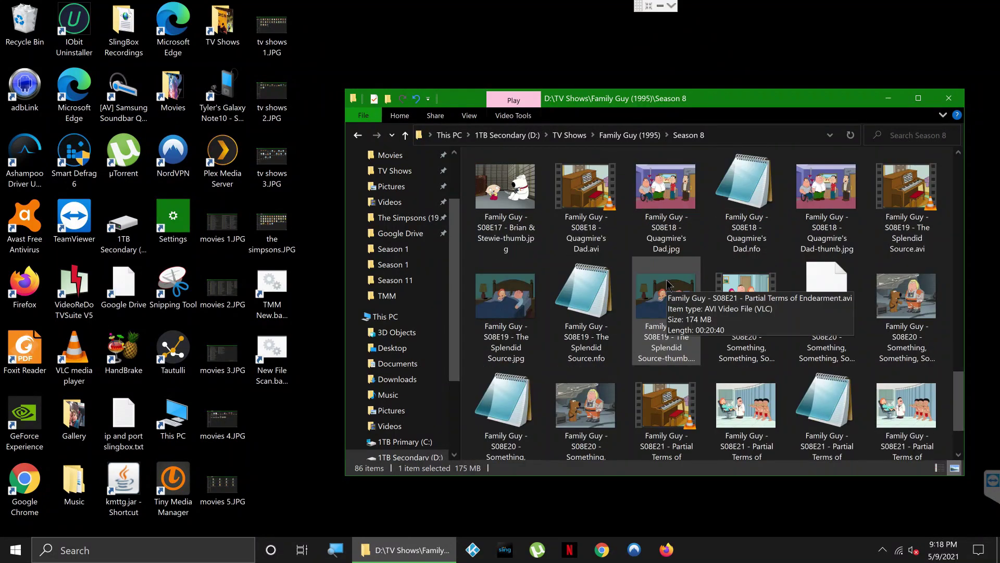
scroll(669, 284, up, 1)
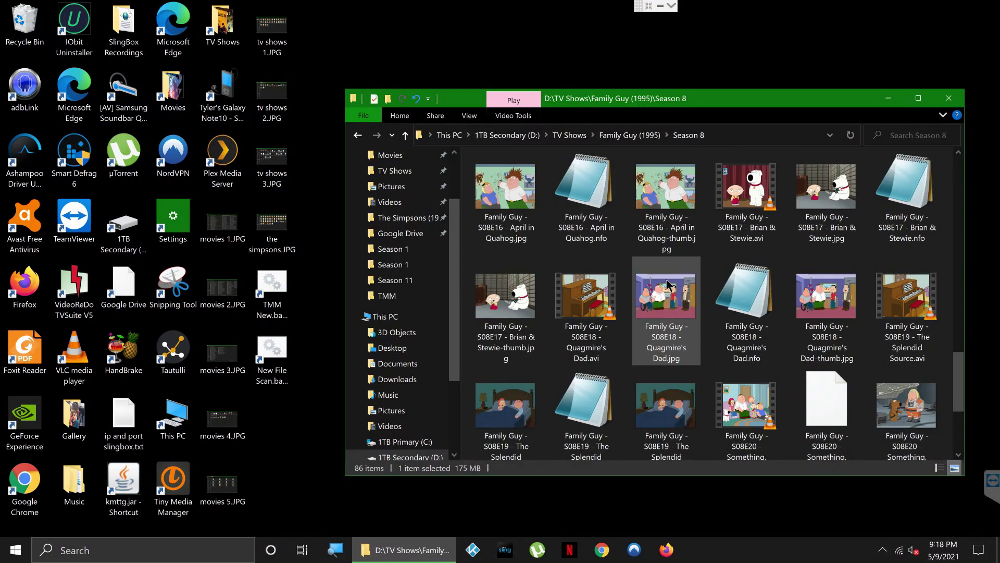
scroll(667, 283, up, 3)
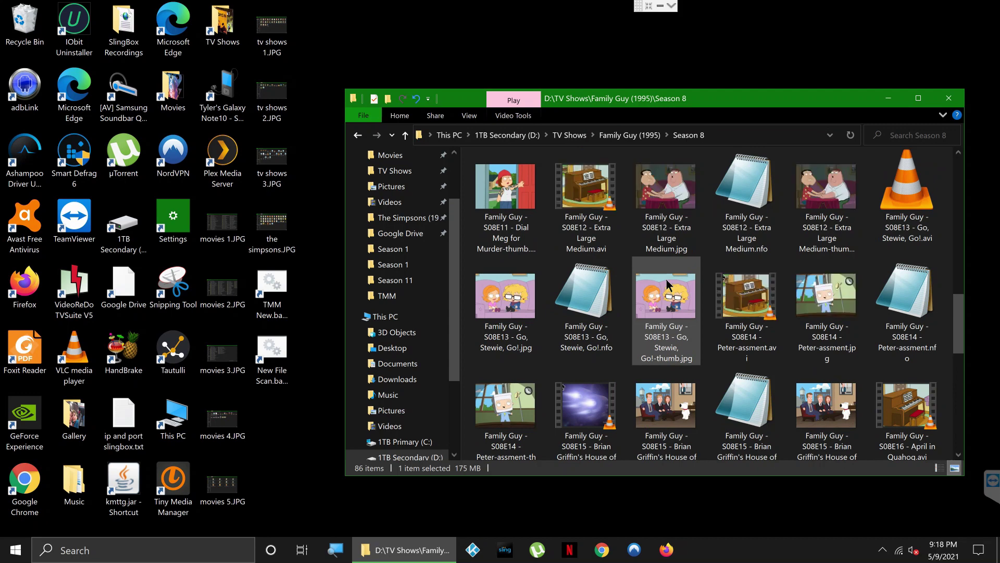
scroll(667, 284, up, 4)
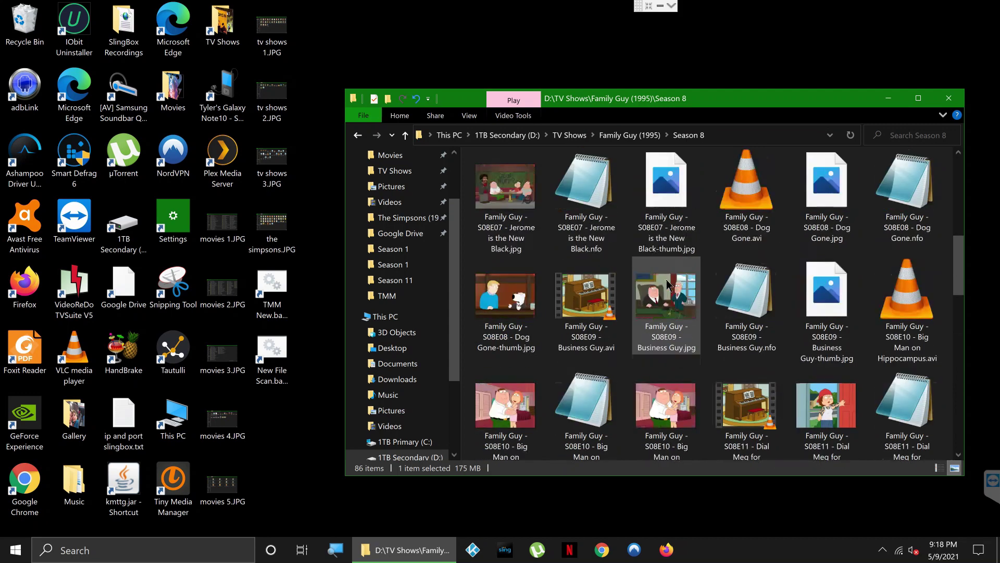
scroll(667, 284, up, 2)
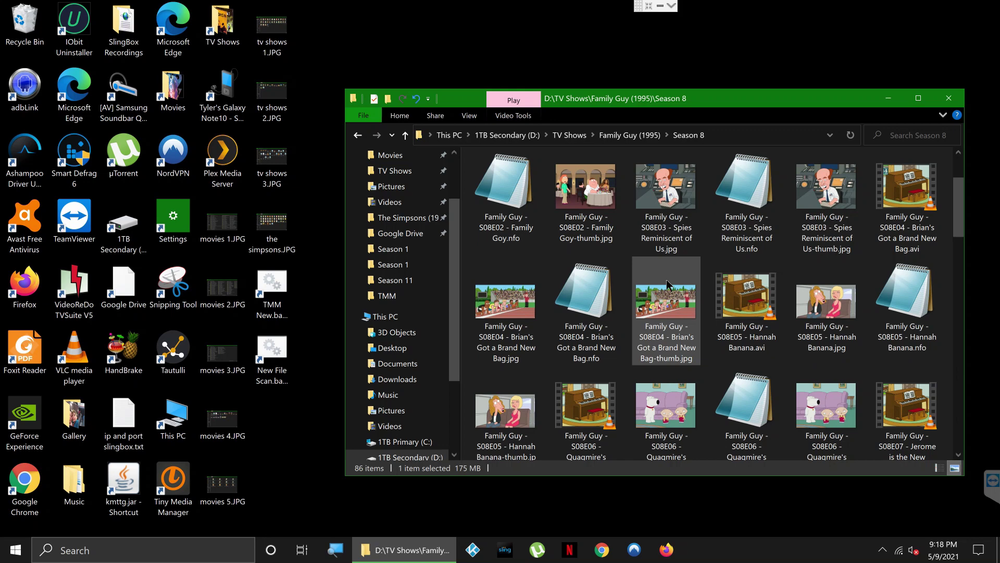
click(679, 213)
ctrl+click(743, 203)
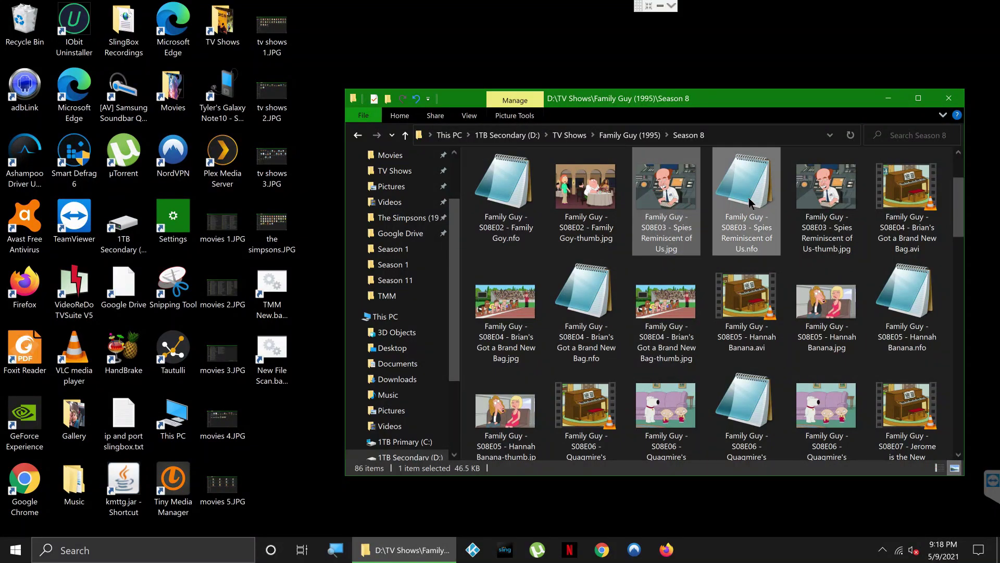
ctrl+click(846, 195)
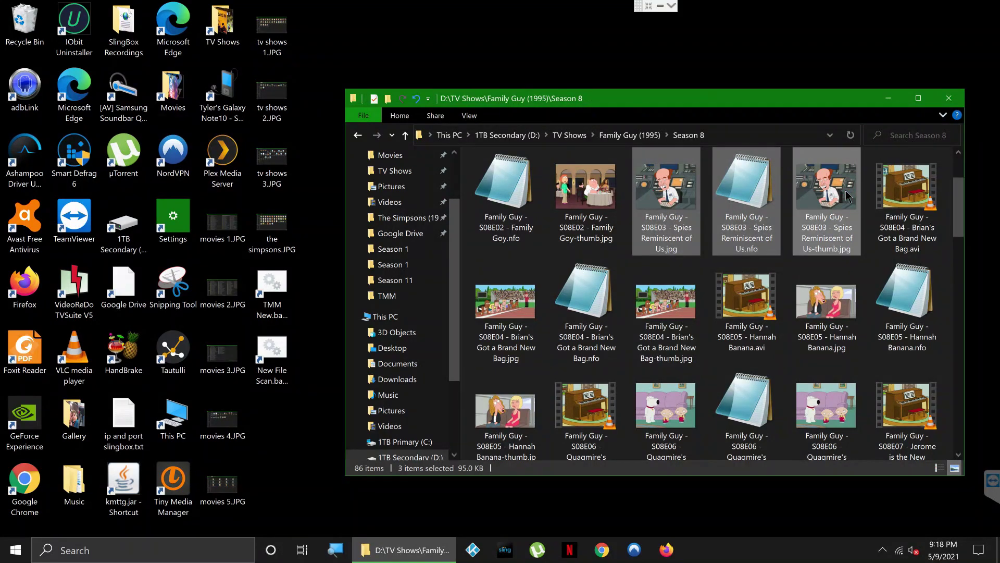
key(Delete)
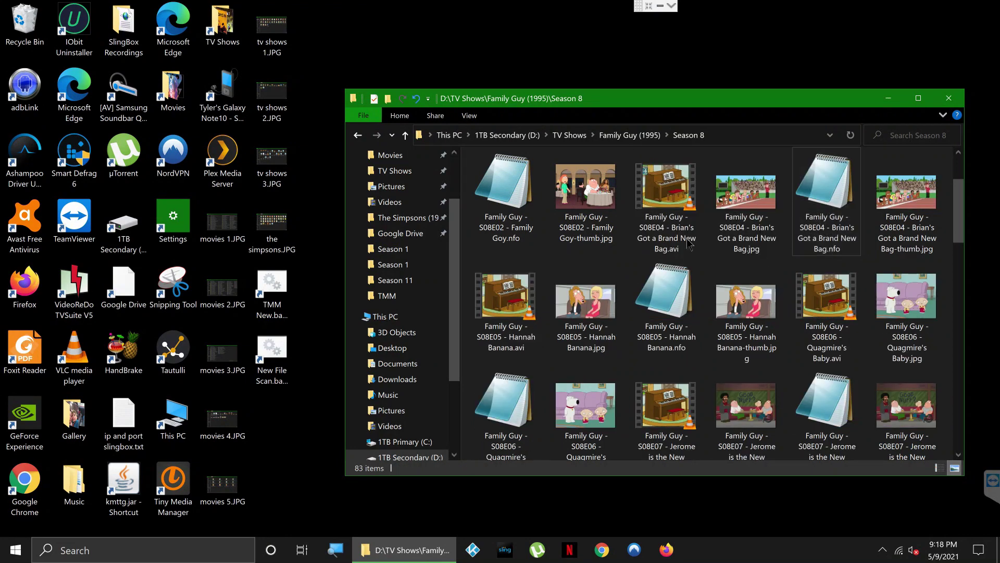
scroll(698, 311, down, 10)
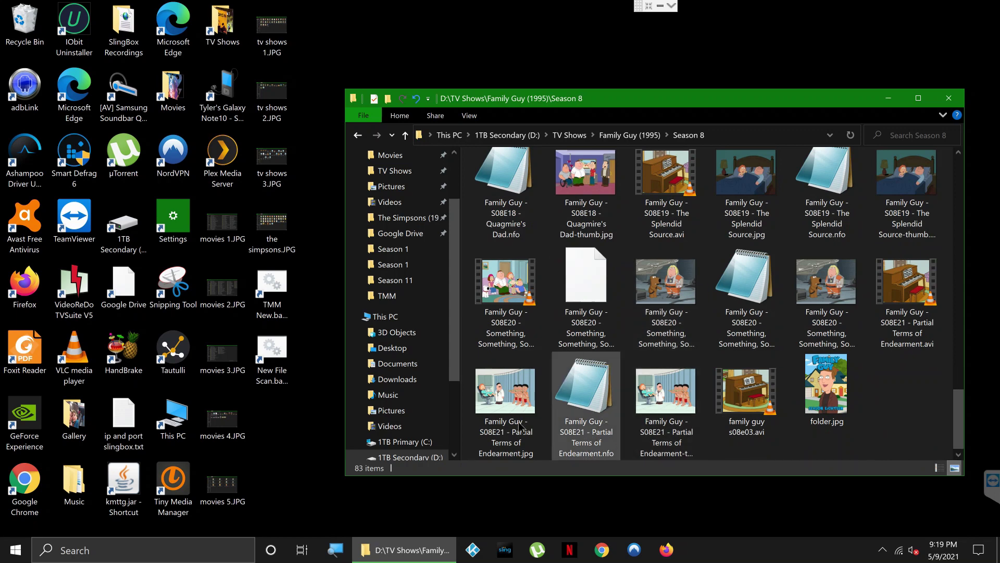
click(753, 401)
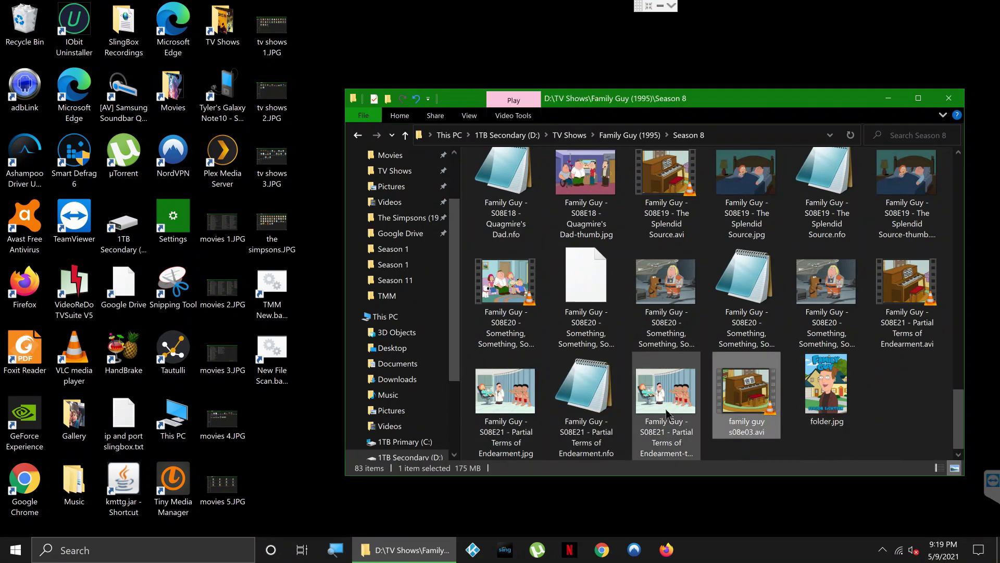
Step: Run the desktop New File Scan.bat shortcut to launch a tinyMediaManager CMD scan
click(285, 358)
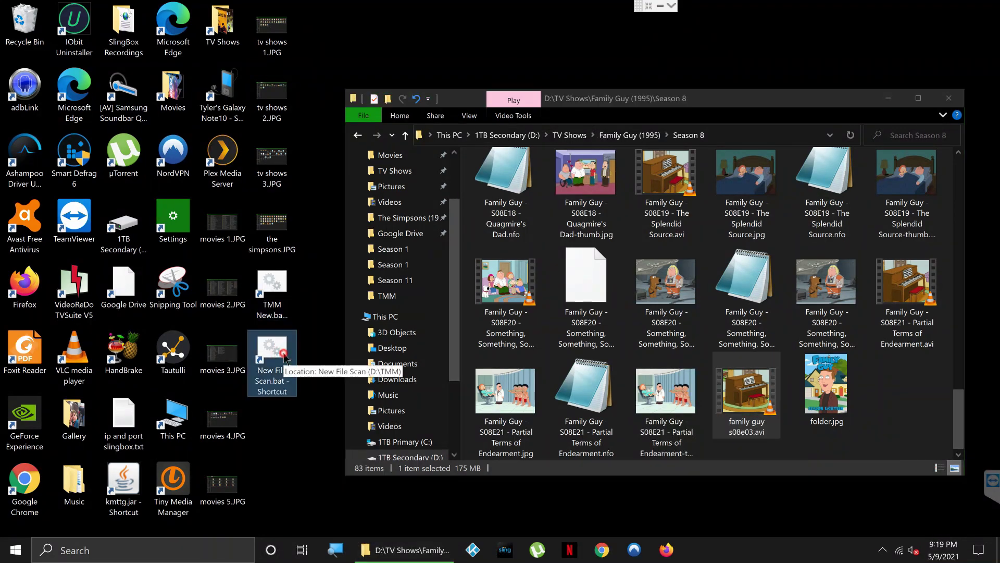
double_click(285, 359)
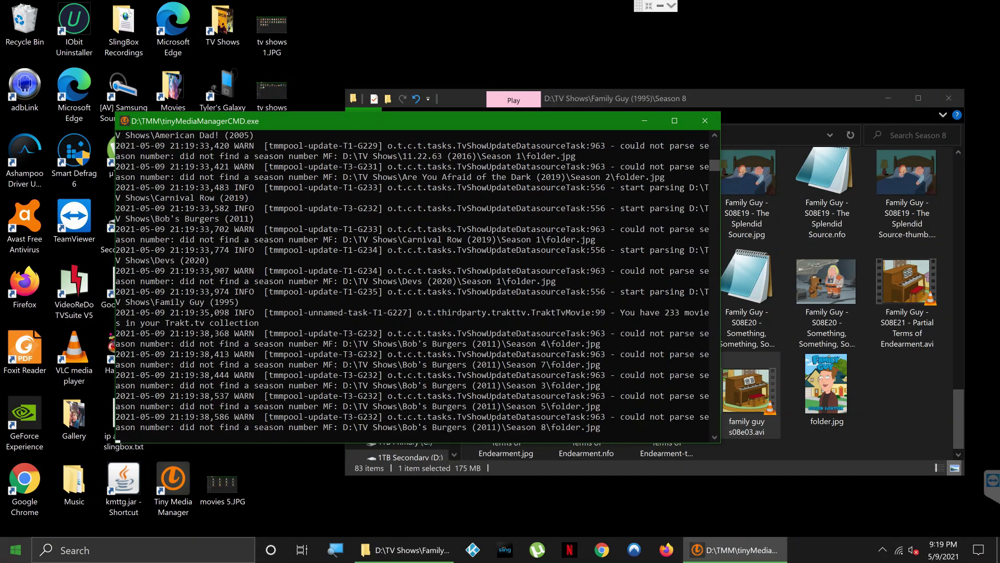
click(16, 550)
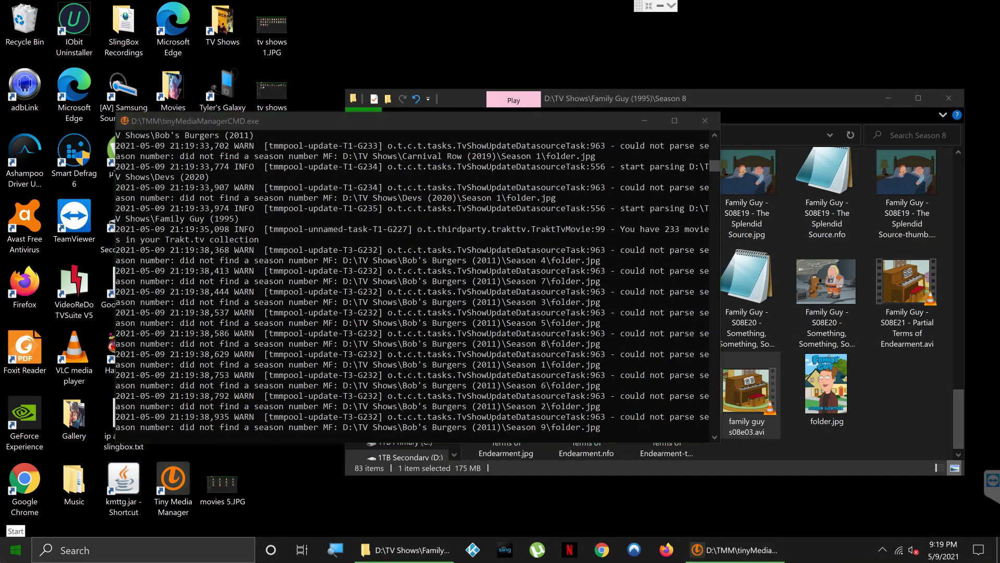
click(70, 558)
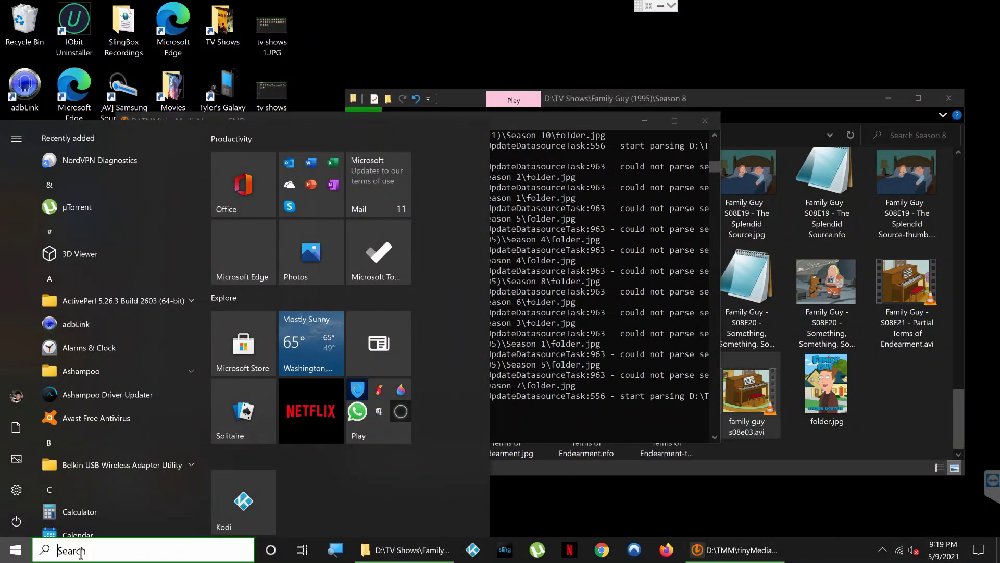
text(@echo)
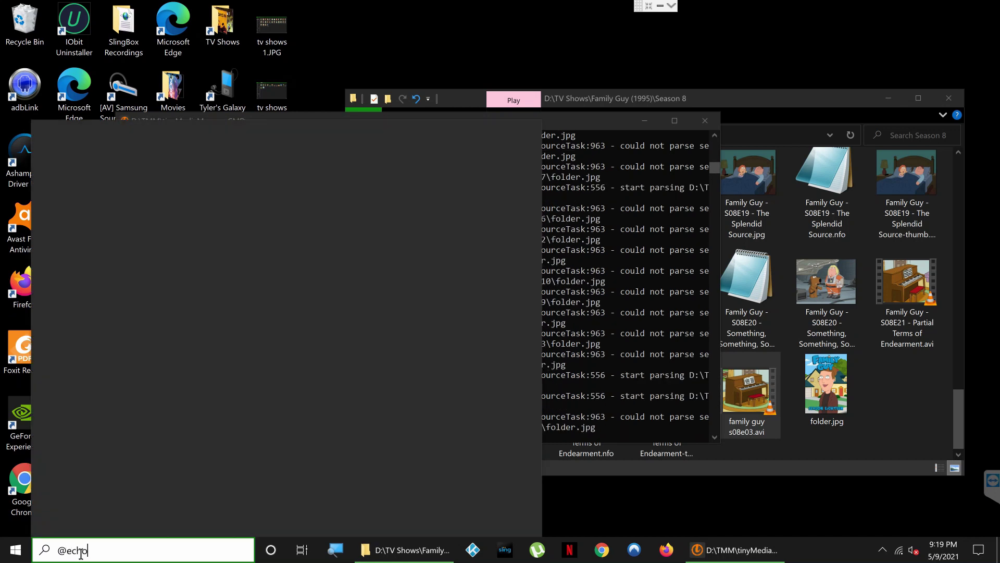
text( off)
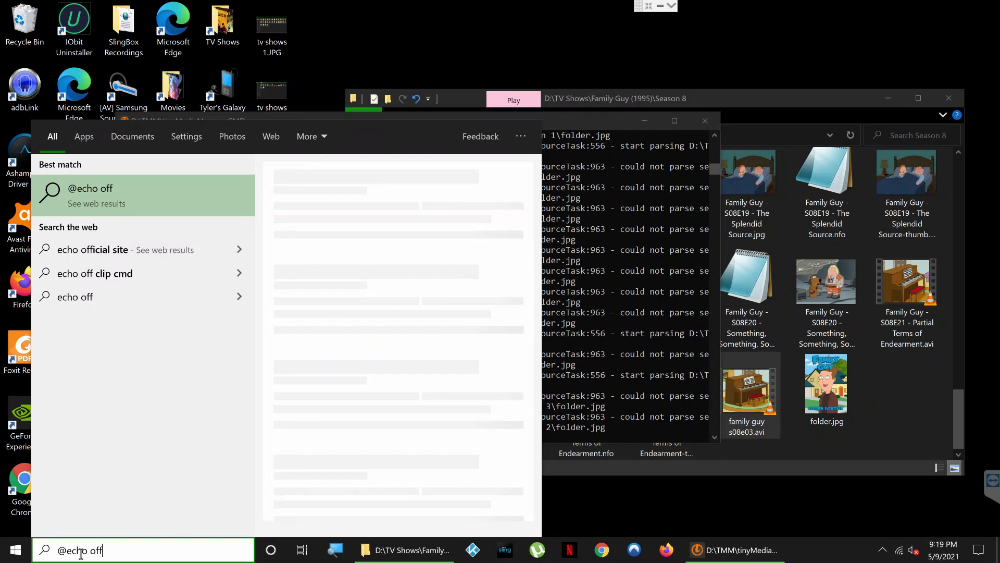
text( start )
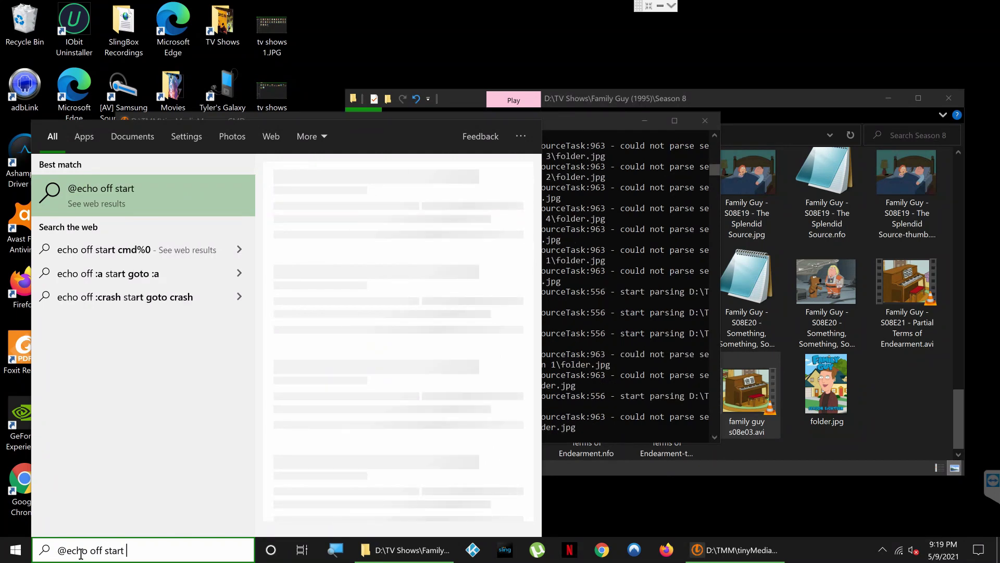
text(C;)
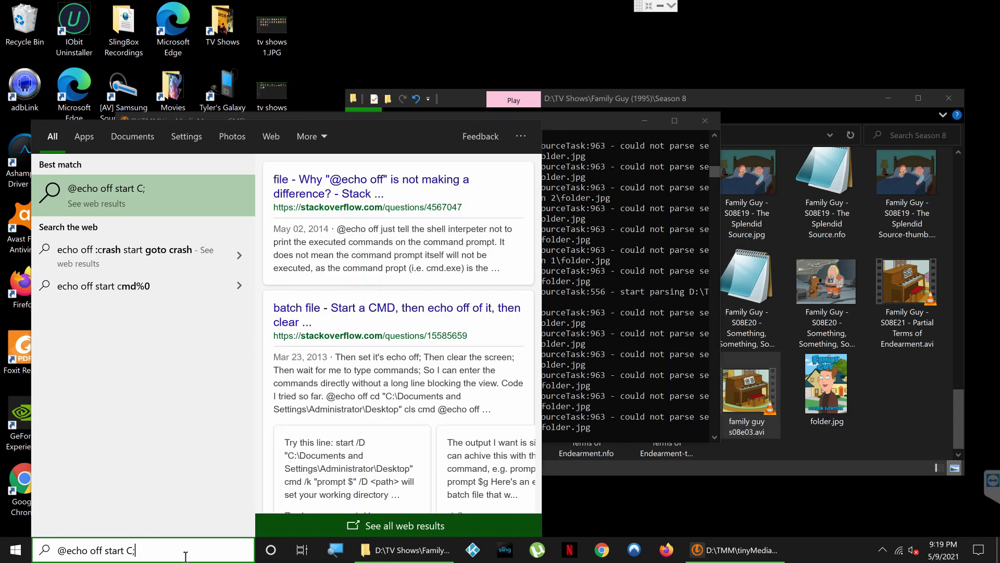
key(ctrl+a)
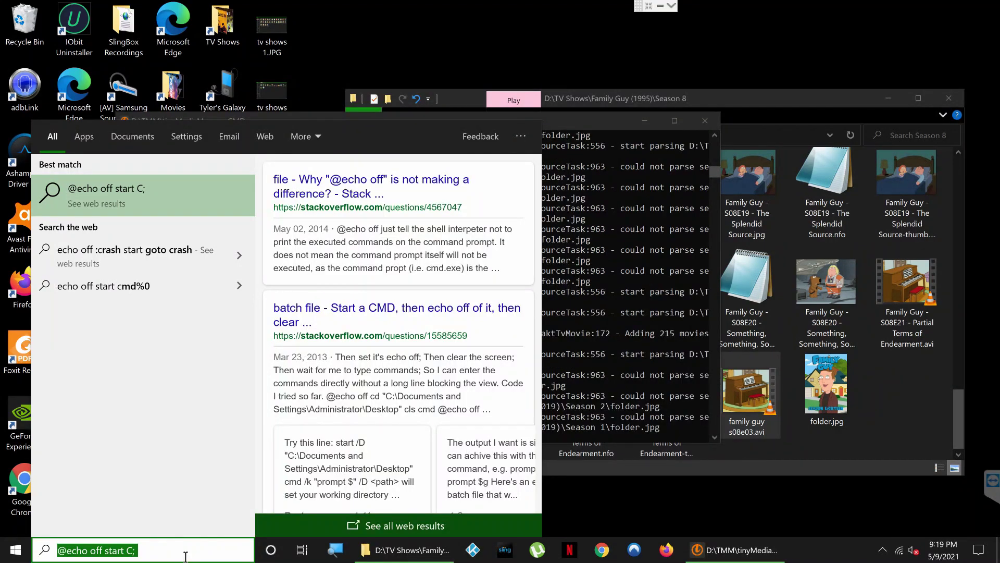
key(BackSpace)
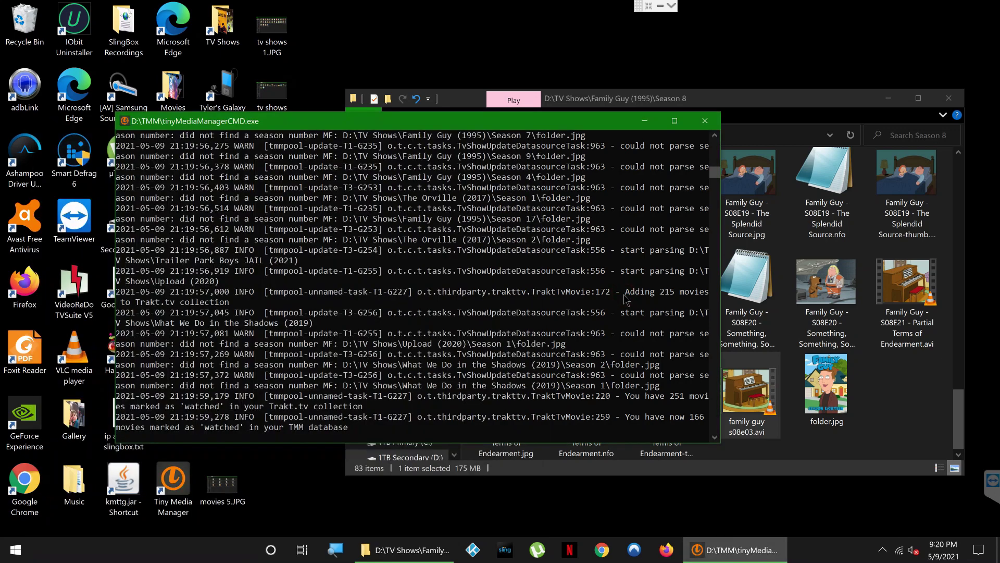
click(624, 296)
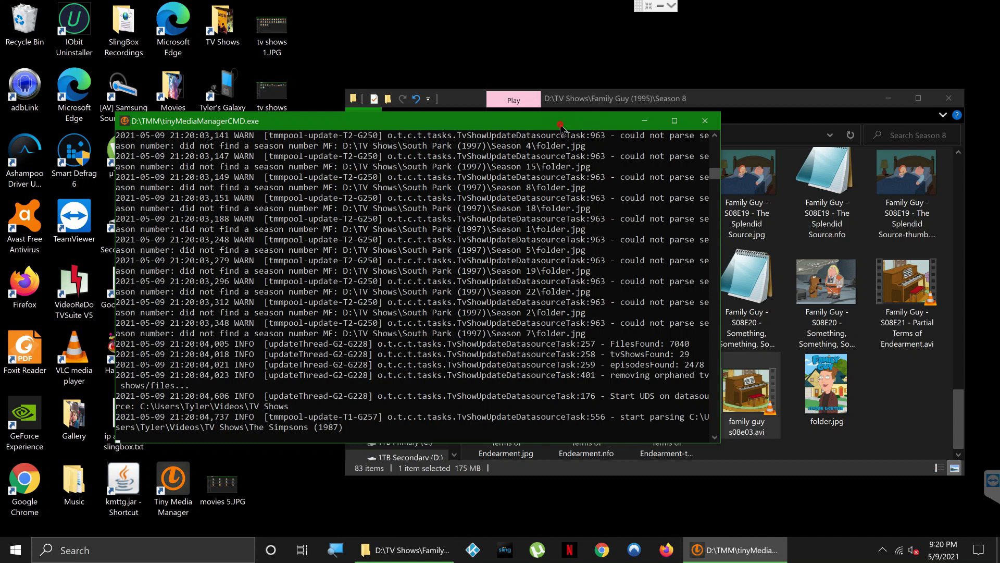
Step: Move the console aside to watch the Season 8 files get renamed to 'Spies Reminiscent of Us'
drag(561, 125, 454, 124)
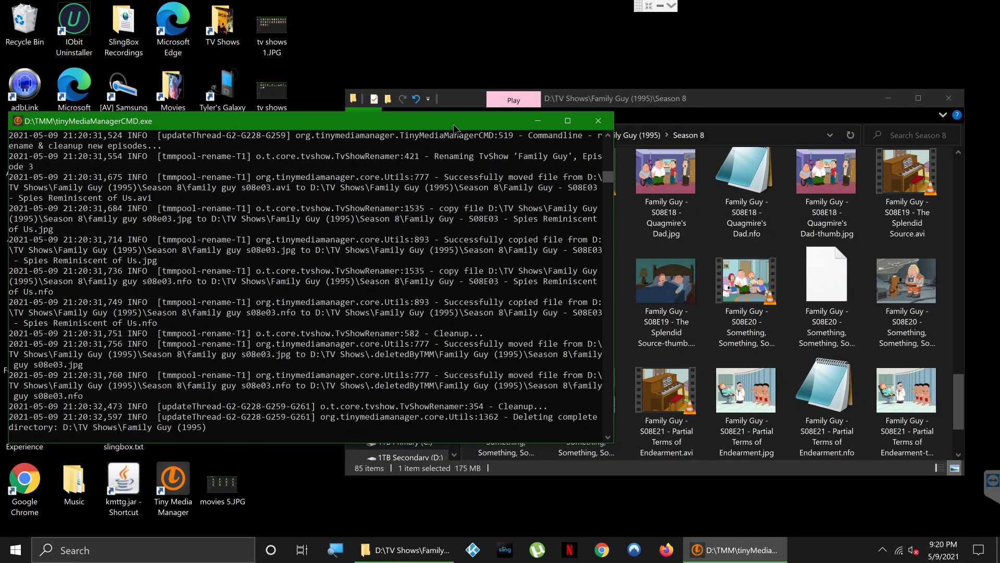
scroll(848, 329, down, 2)
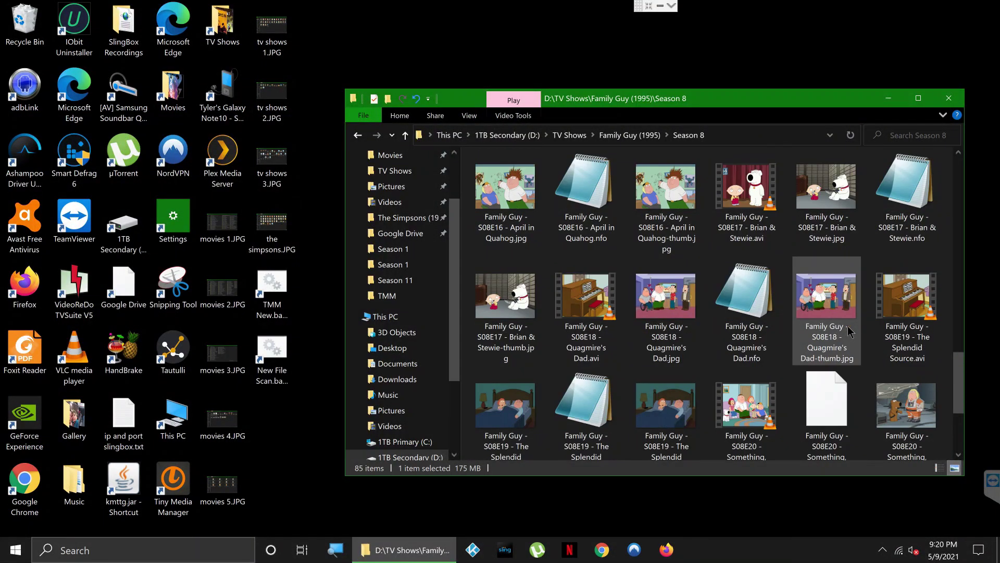
scroll(848, 326, up, 5)
click(788, 322)
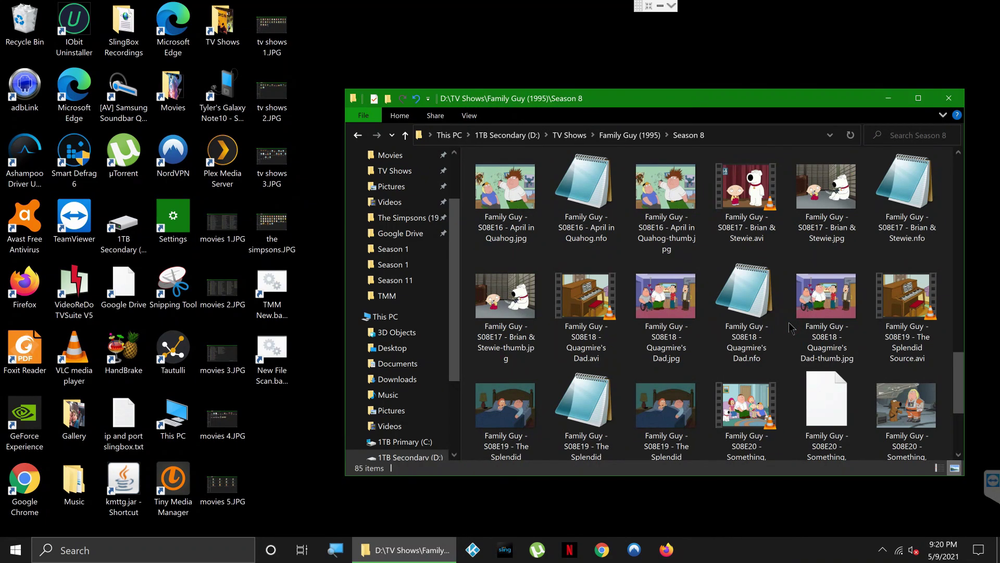
scroll(789, 322, up, 15)
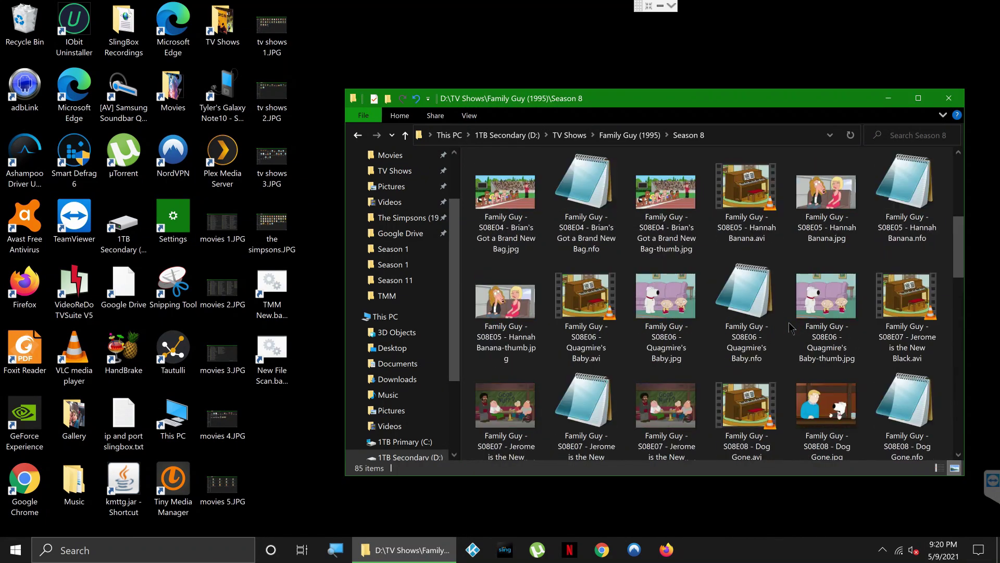
click(672, 290)
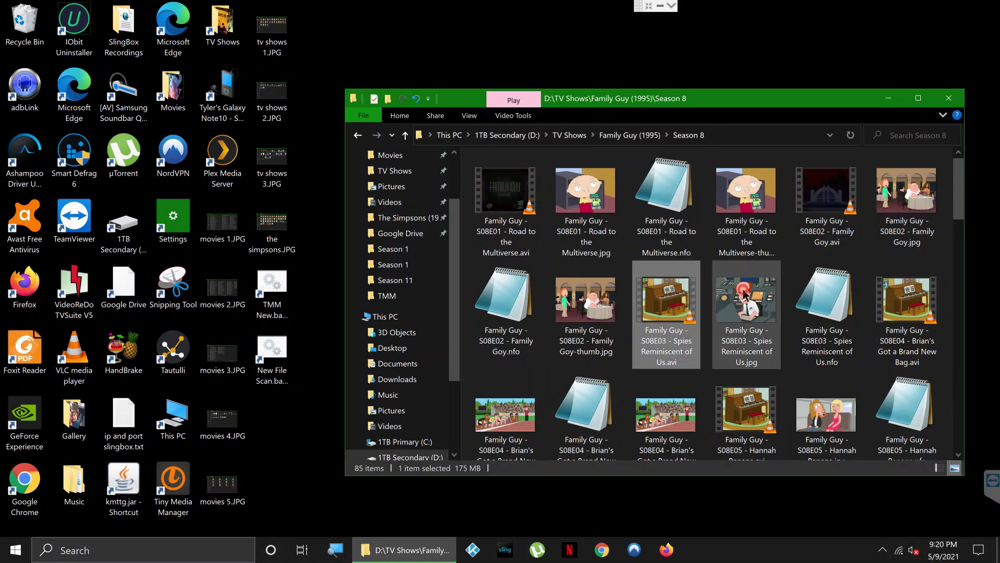
click(745, 294)
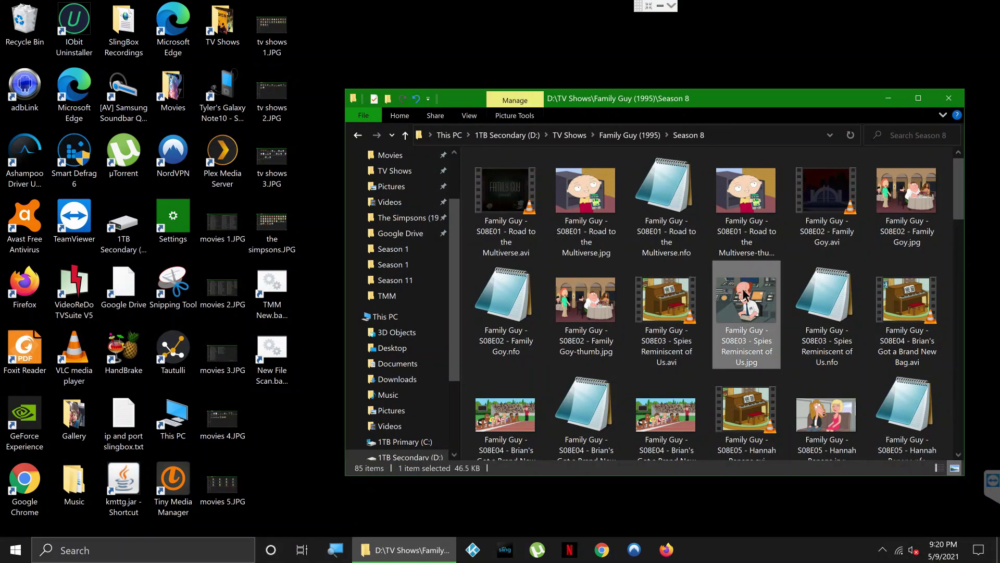
click(841, 307)
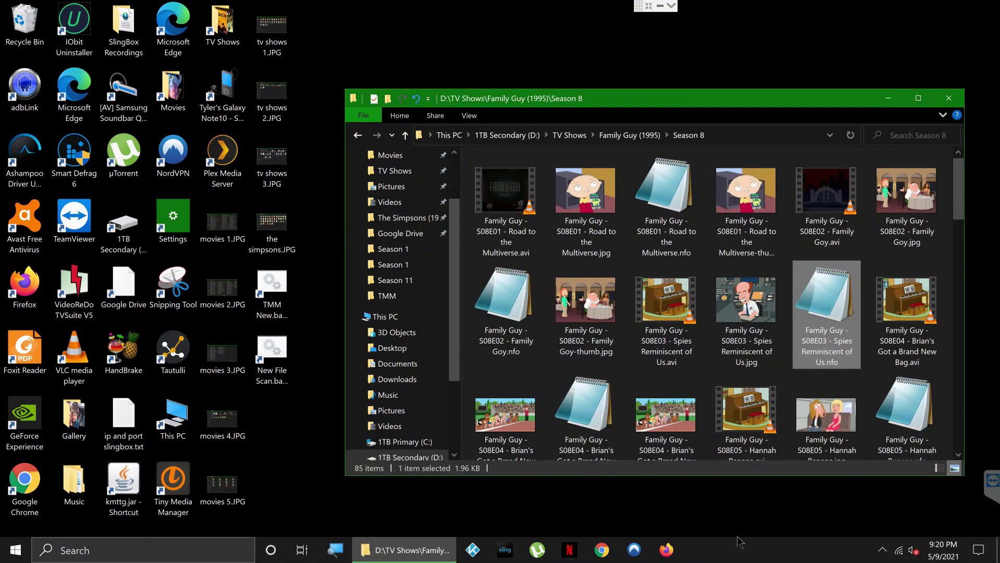
click(882, 551)
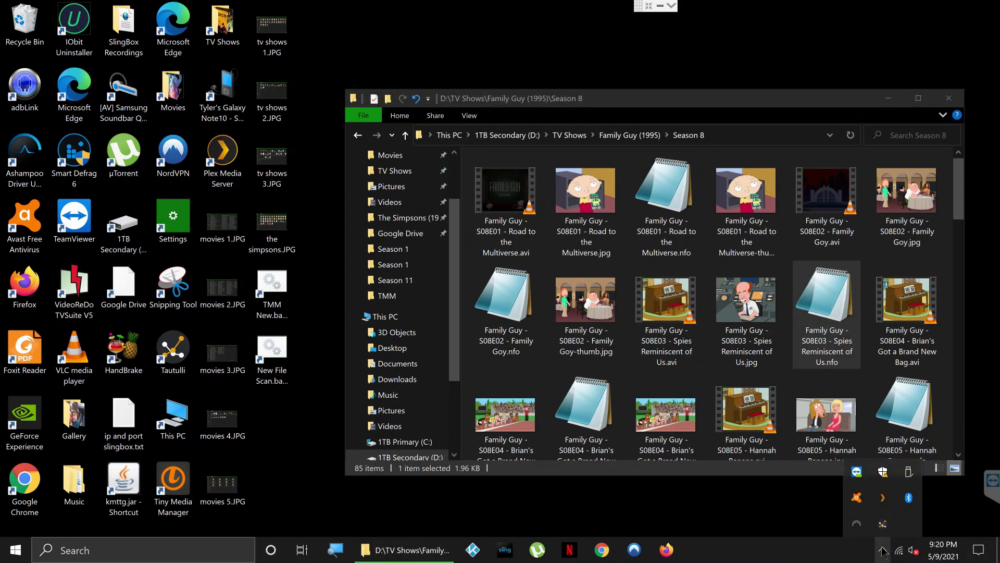
click(882, 550)
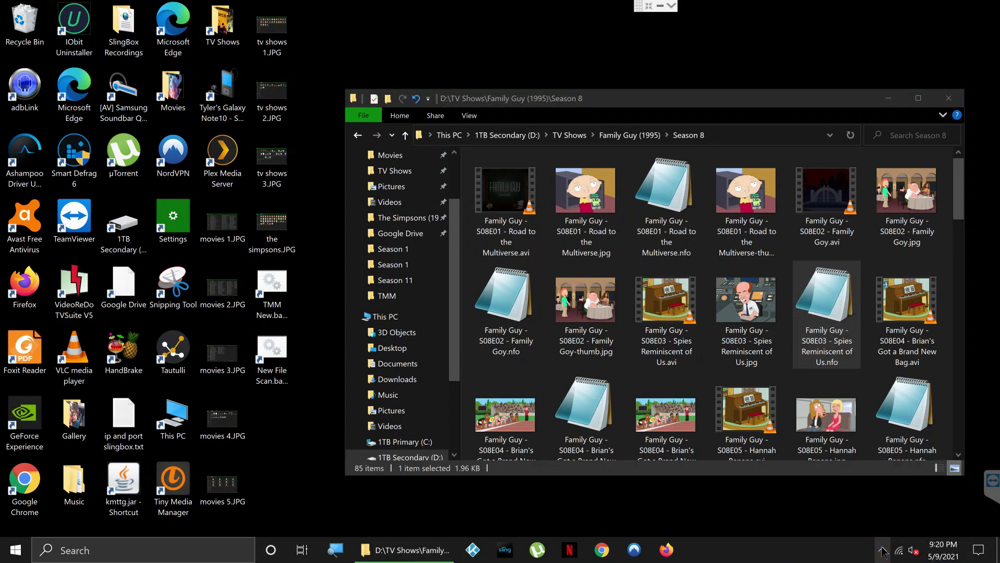